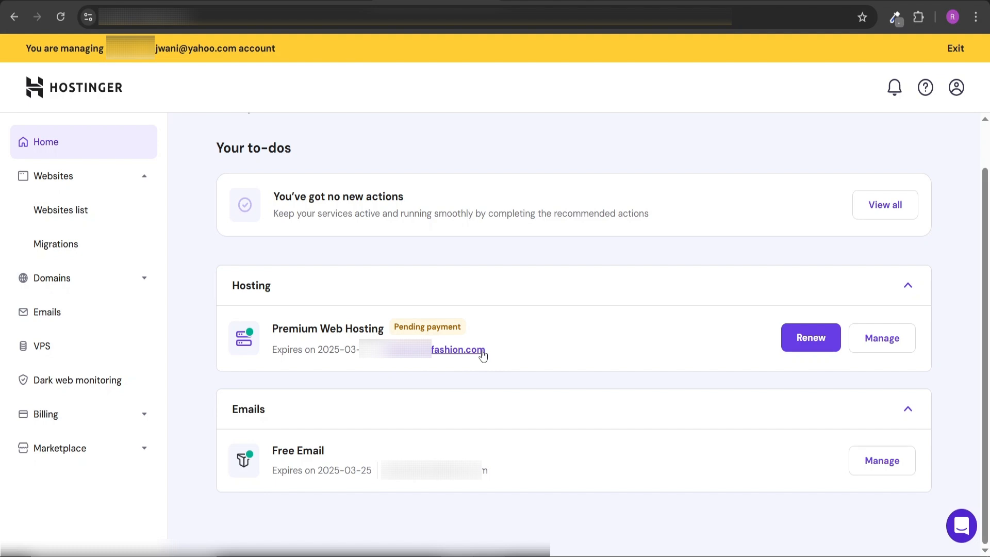
Step: Review the Business Web Hosting plan in the new Hostinger account, and return to the old account's Premium Web Hosting overview
{"action": "key", "text": "alt+Tab"}
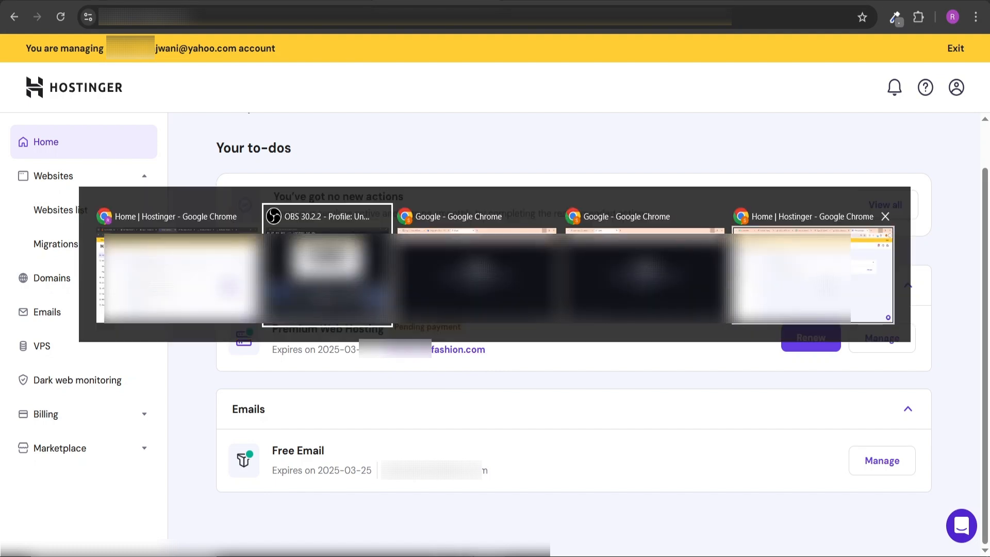
{"action": "left_click", "coordinate": [813, 276]}
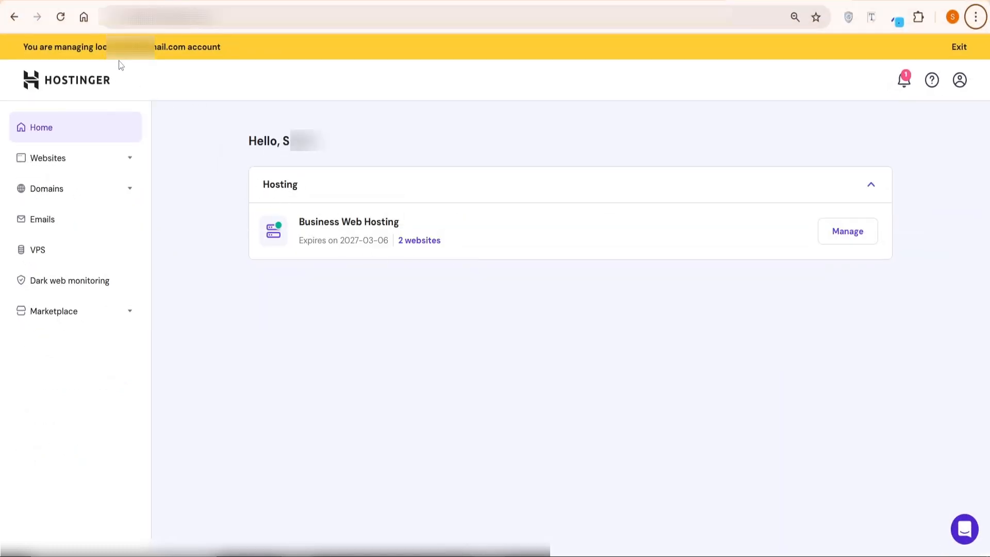
{"action": "left_click_drag", "start_coordinate": [96, 48], "coordinate": [181, 64]}
{"action": "left_click", "coordinate": [448, 194]}
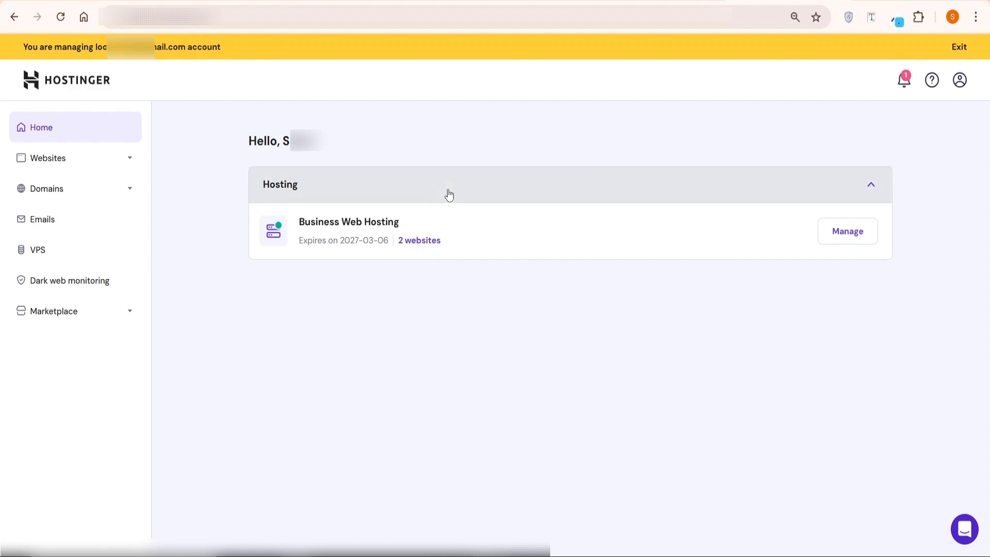
{"action": "left_click", "coordinate": [343, 200]}
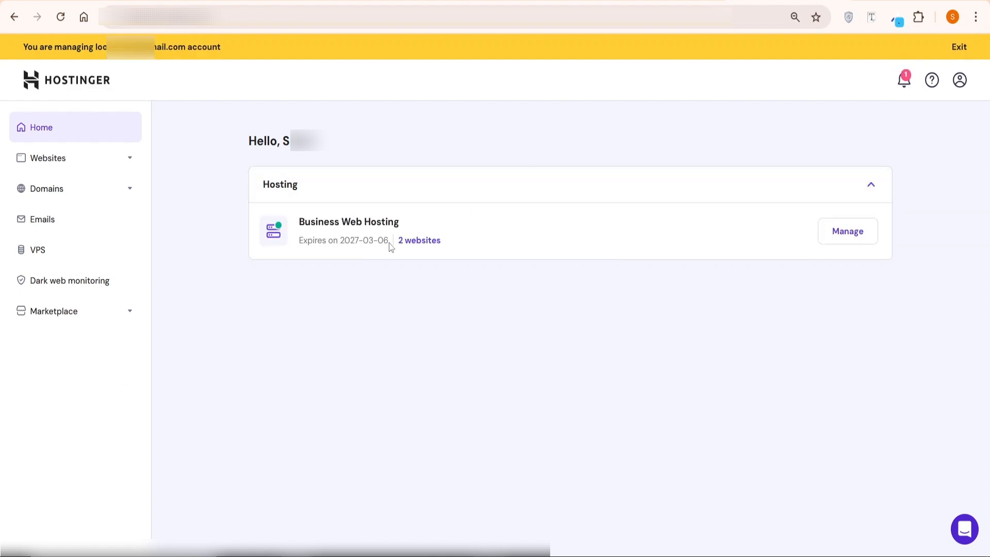
{"action": "key", "text": "alt+Tab"}
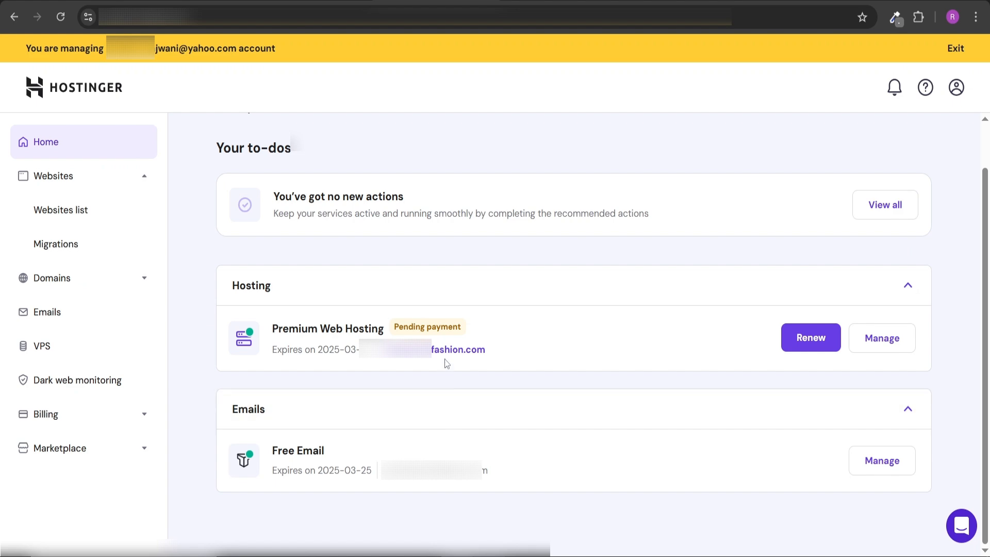
Step: Go to the old site's WordPress dashboard and open the page for adding a new plugin
{"action": "left_click", "coordinate": [789, 1]}
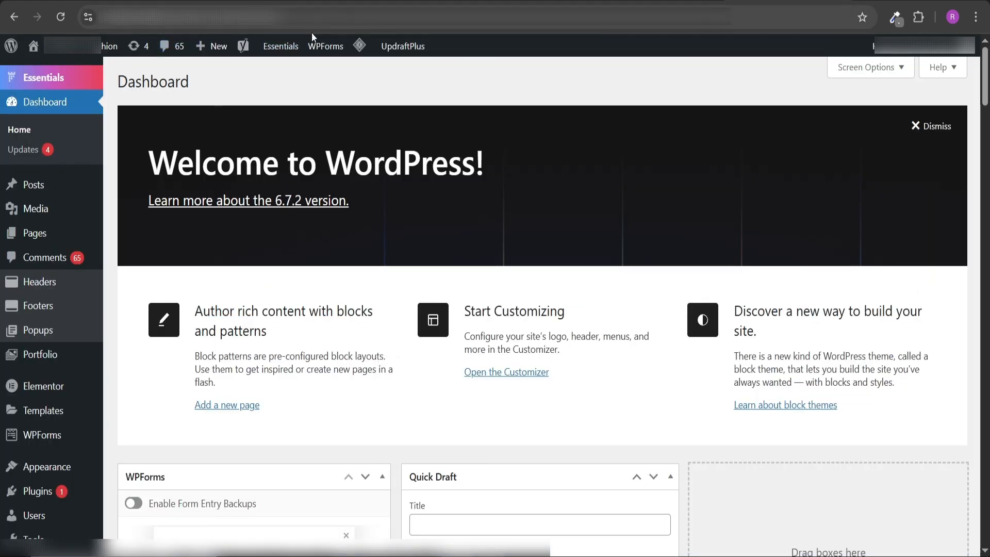
{"action": "scroll", "coordinate": [41, 330], "scroll_direction": "down", "scroll_amount": 3}
{"action": "mouse_move", "coordinate": [41, 362]}
{"action": "scroll", "coordinate": [42, 362], "scroll_direction": "down", "scroll_amount": 3}
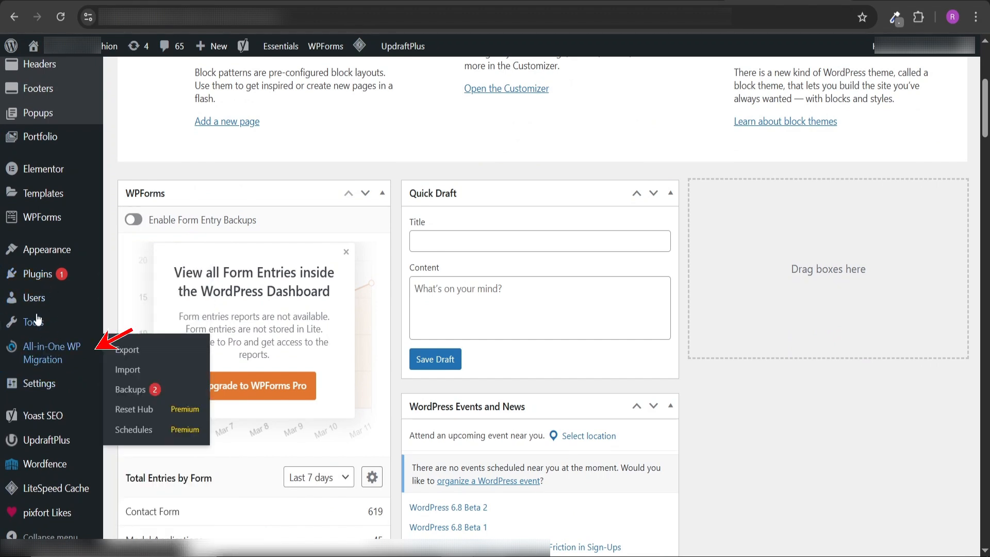
{"action": "left_click", "coordinate": [36, 283]}
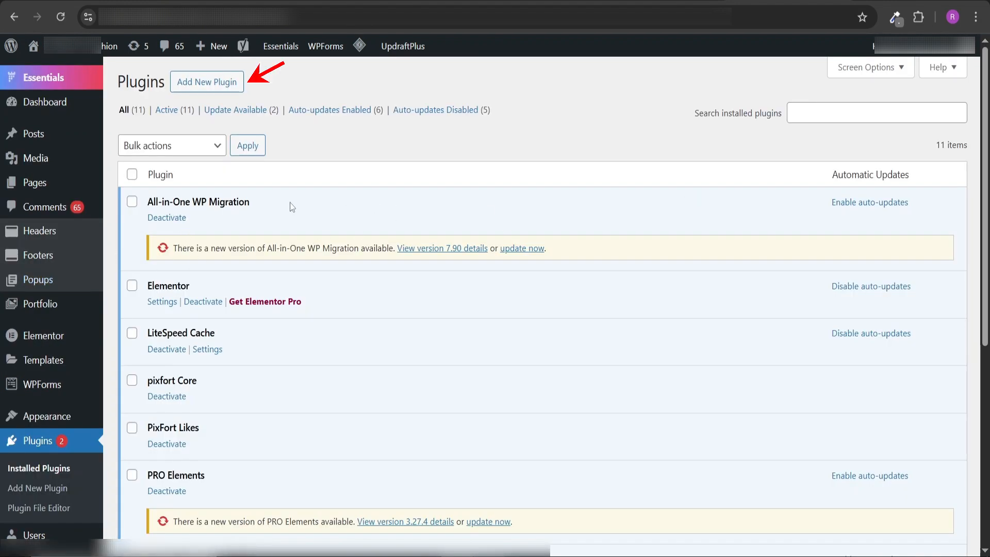
{"action": "left_click", "coordinate": [208, 90]}
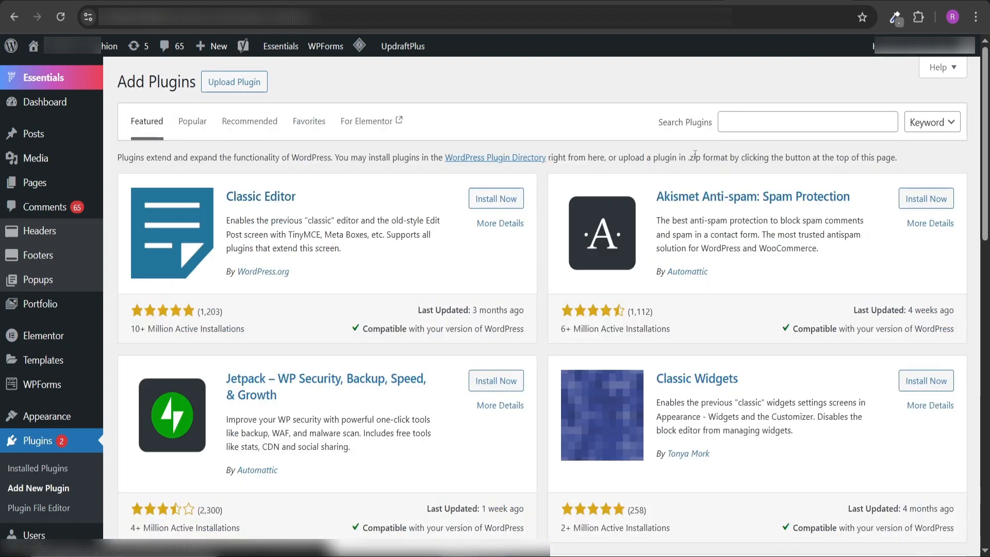
Step: Search the plugin directory for "ALL IN ONE WP" and update the All-in-One WP Migration and Backup plugin
{"action": "left_click", "coordinate": [763, 123]}
{"action": "type", "text": "ALL"}
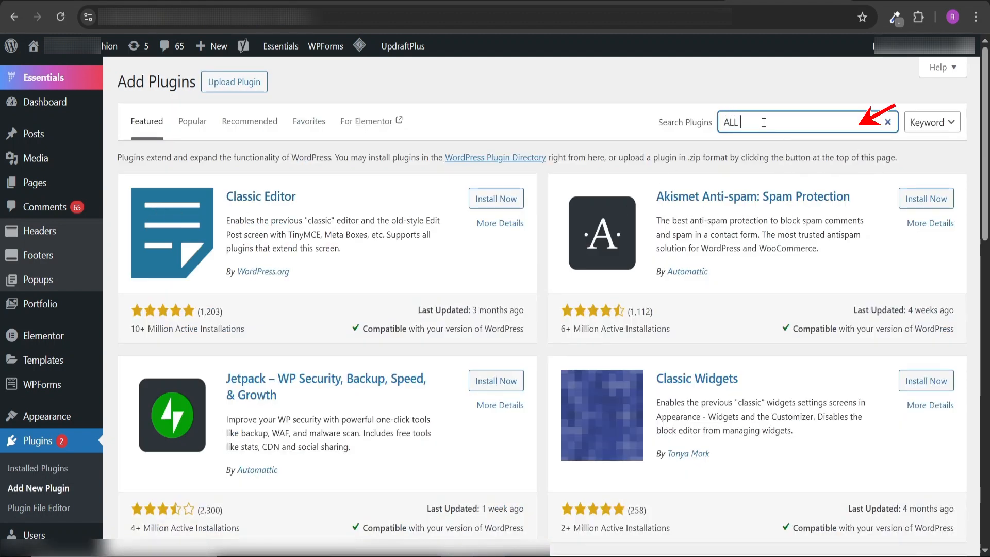
{"action": "type", "text": " IN ONE W"}
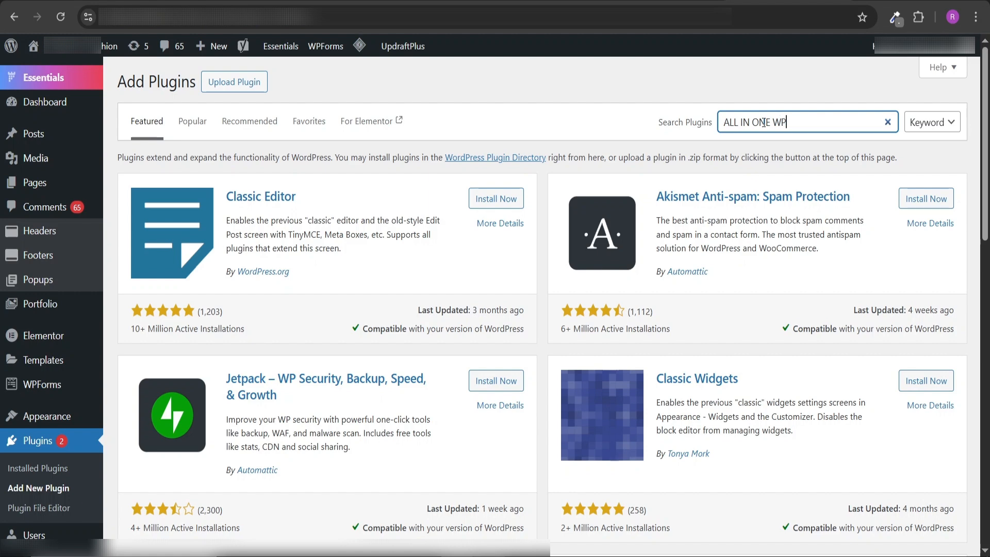
{"action": "type", "text": "P"}
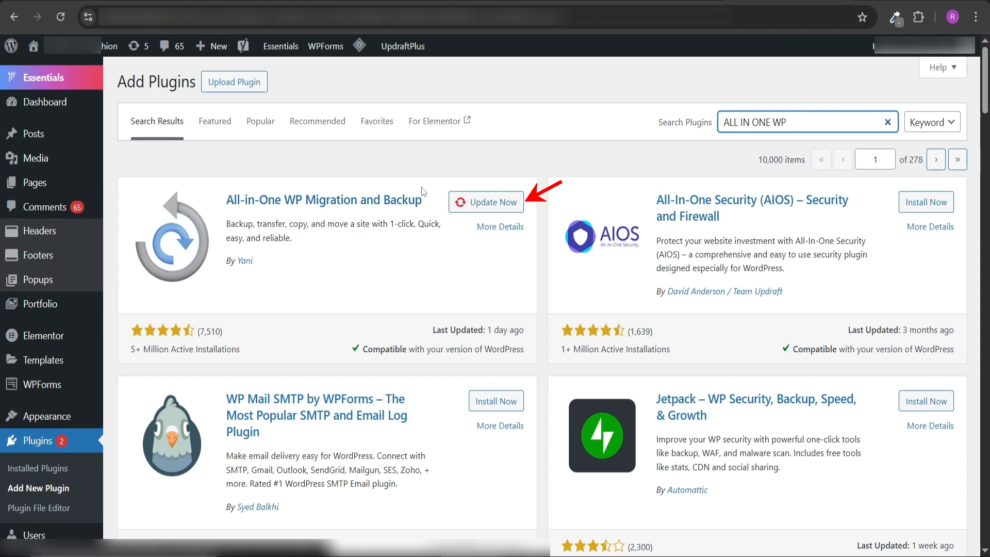
{"action": "left_click", "coordinate": [479, 208]}
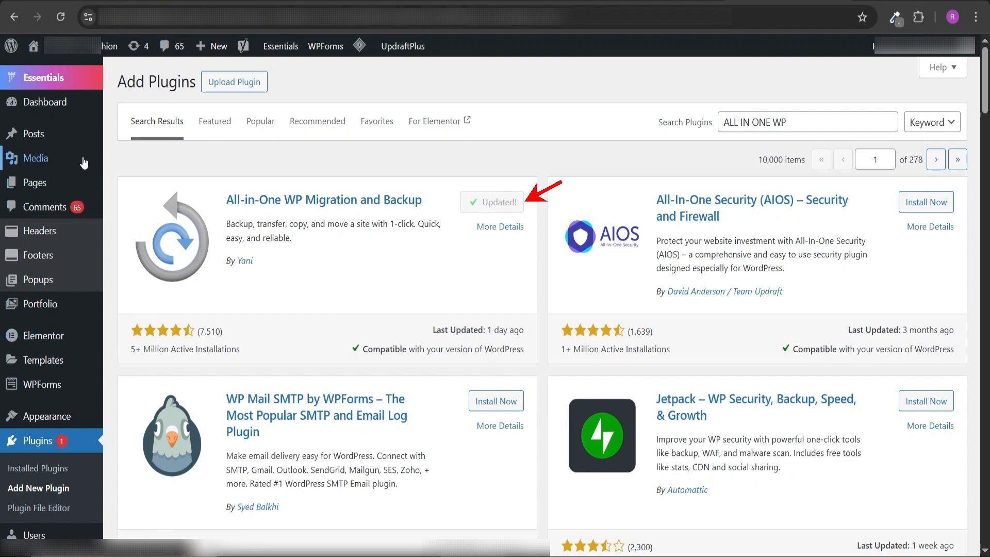
Step: Return to the WordPress dashboard and open the Backups page of All-in-One WP Migration
{"action": "scroll", "coordinate": [11, 258], "scroll_direction": "down", "scroll_amount": 2}
{"action": "scroll", "coordinate": [335, 280], "scroll_direction": "down", "scroll_amount": 4}
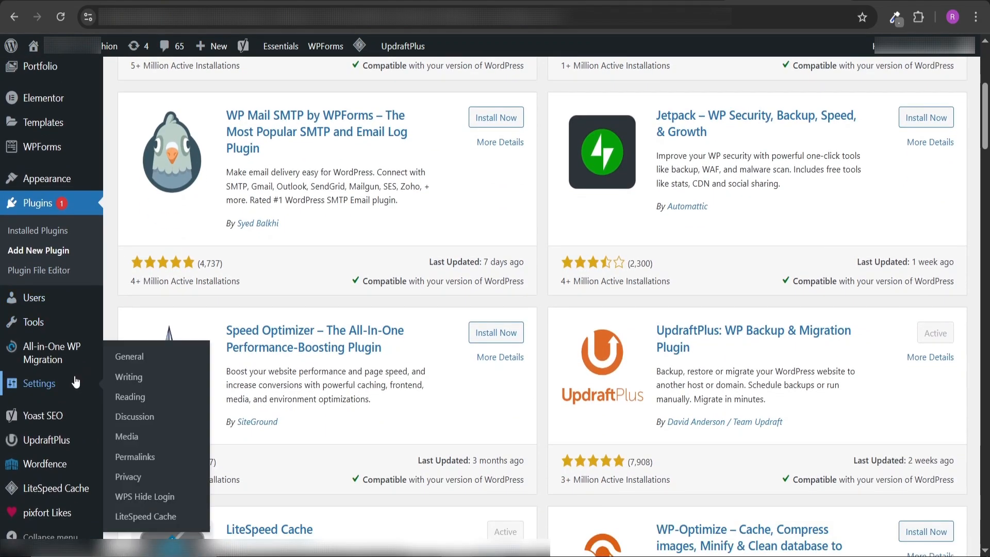
{"action": "scroll", "coordinate": [51, 131], "scroll_direction": "up", "scroll_amount": 5}
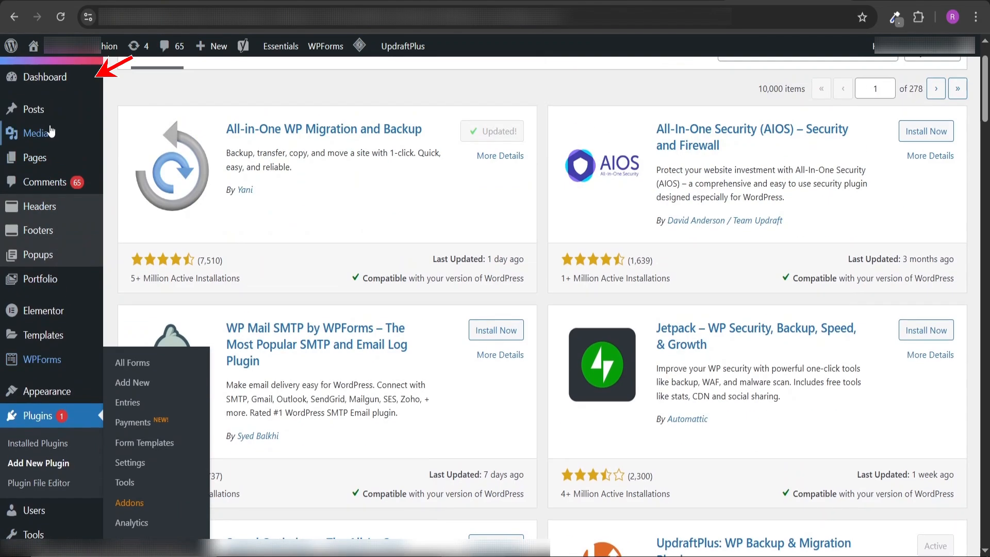
{"action": "left_click", "coordinate": [45, 77]}
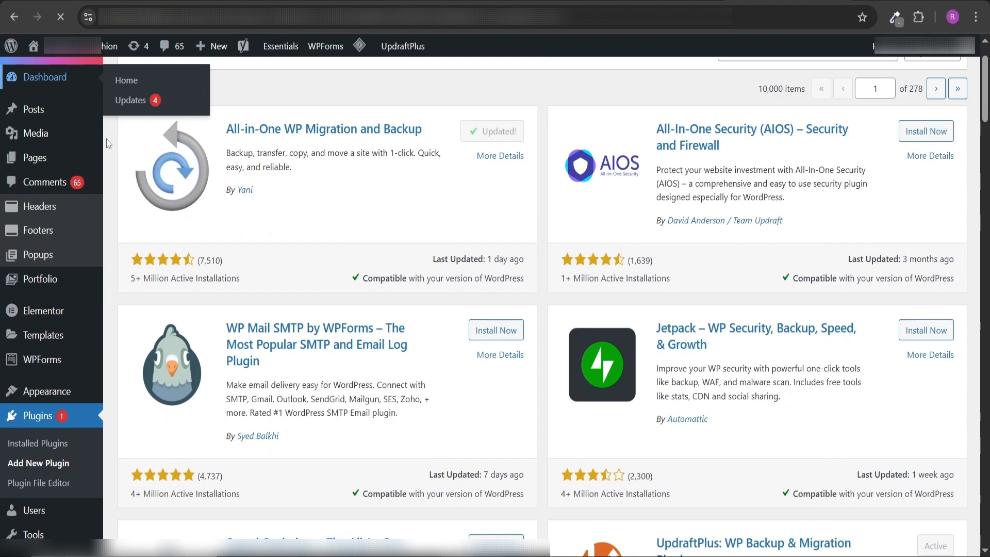
{"action": "scroll", "coordinate": [113, 308], "scroll_direction": "down", "scroll_amount": 6}
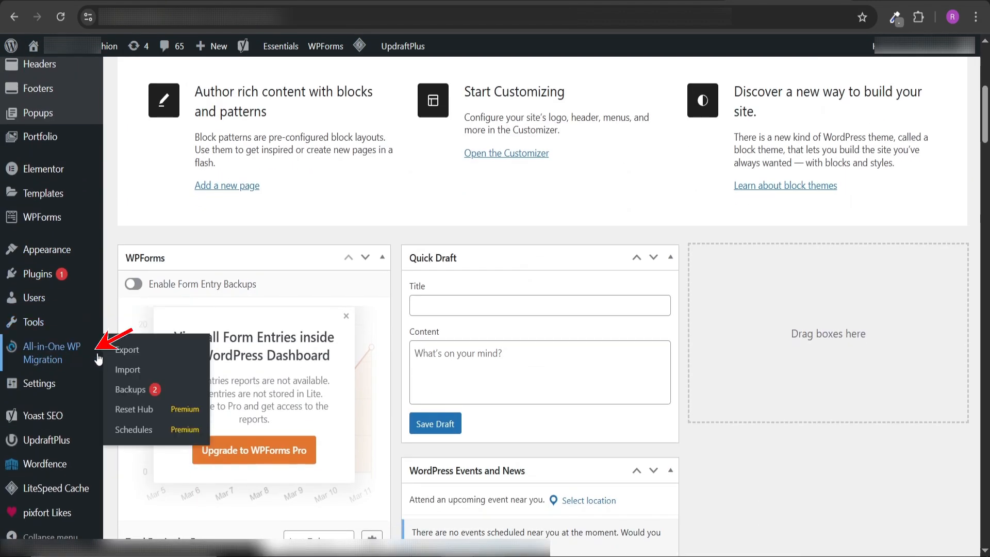
{"action": "left_click", "coordinate": [140, 393]}
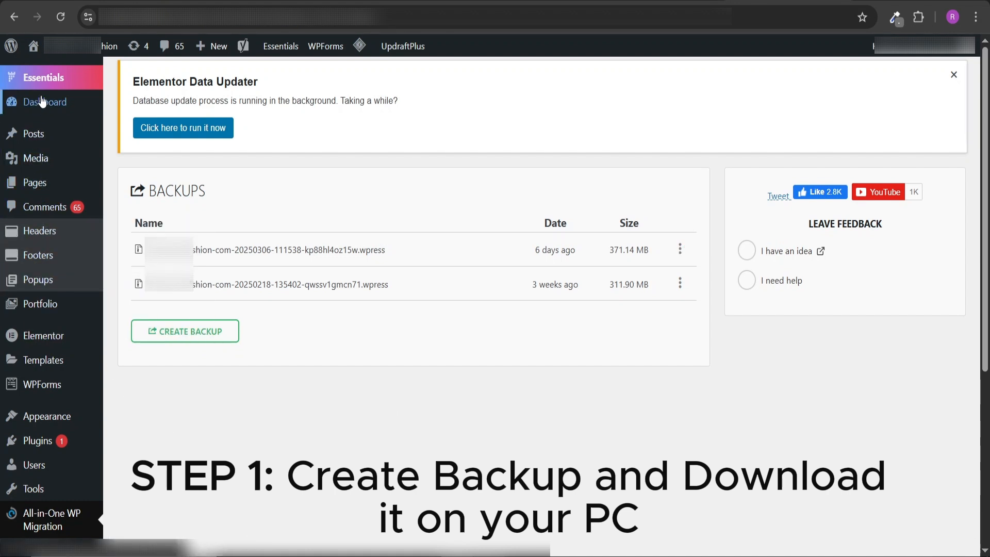
Step: Switch to the old Hostinger account and open its websites list
{"action": "mouse_move", "coordinate": [55, 261]}
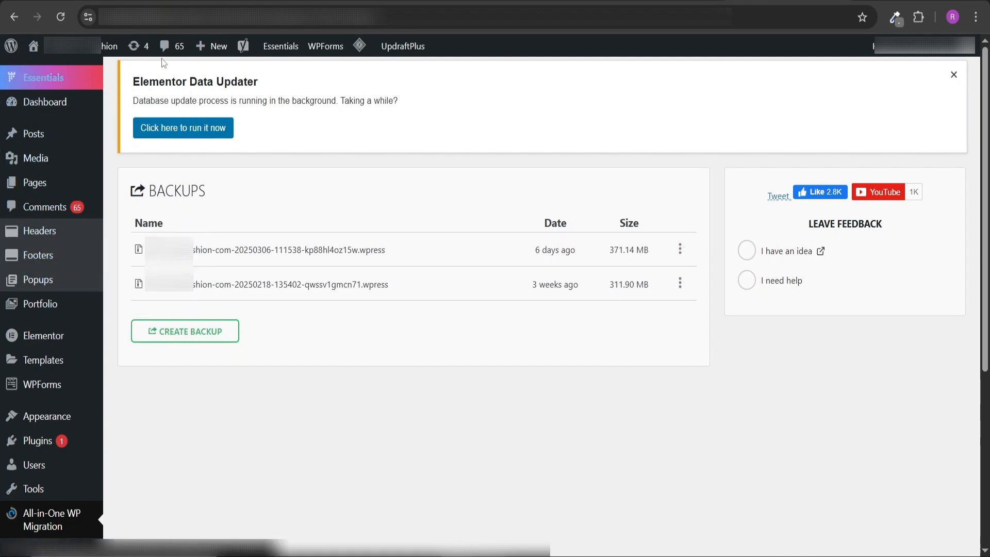
{"action": "key", "text": "alt+Tab"}
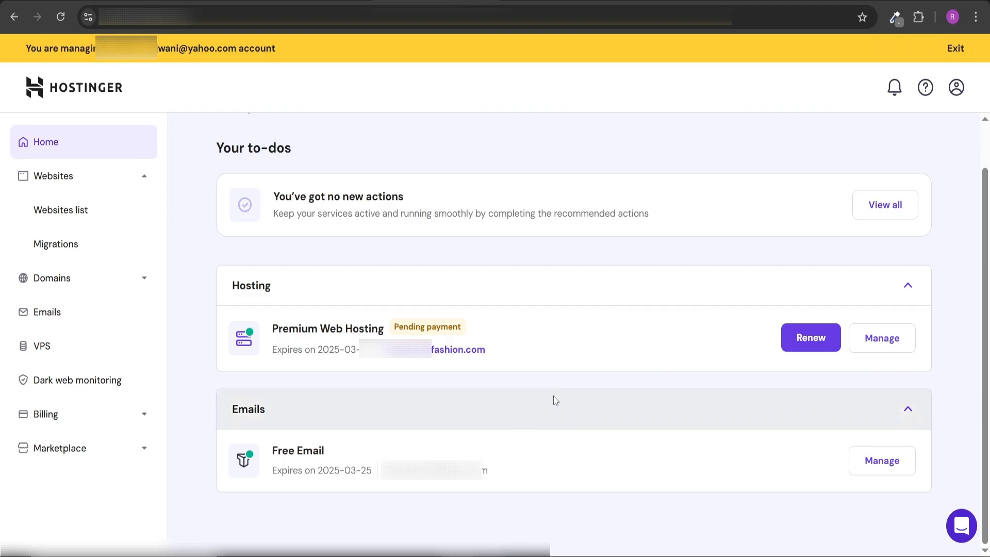
{"action": "left_click", "coordinate": [71, 214]}
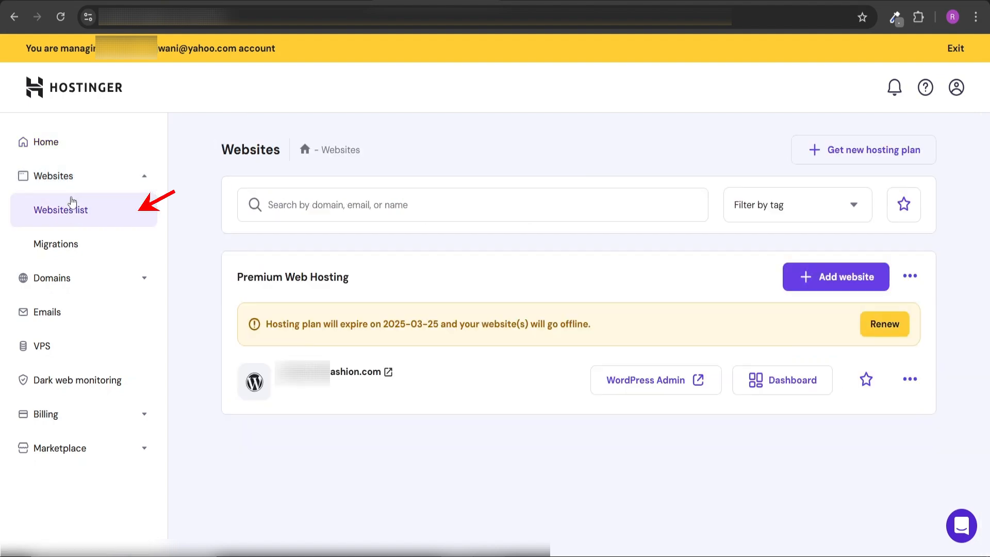
Step: Delete the WordPress website from the Premium Web Hosting plan, acknowledging the permanent data loss, and refresh the websites list
{"action": "left_click", "coordinate": [911, 381]}
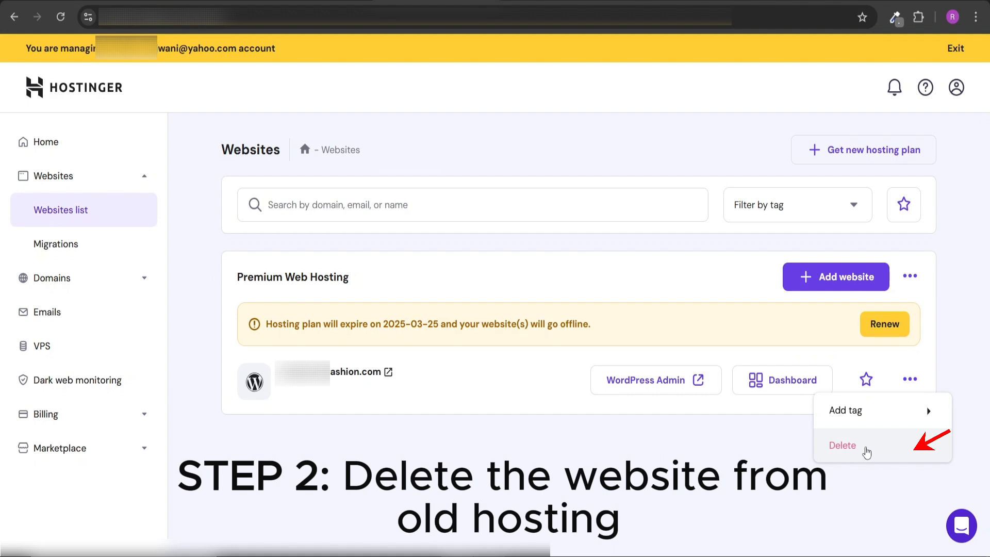
{"action": "left_click", "coordinate": [866, 447]}
{"action": "left_click", "coordinate": [345, 262]}
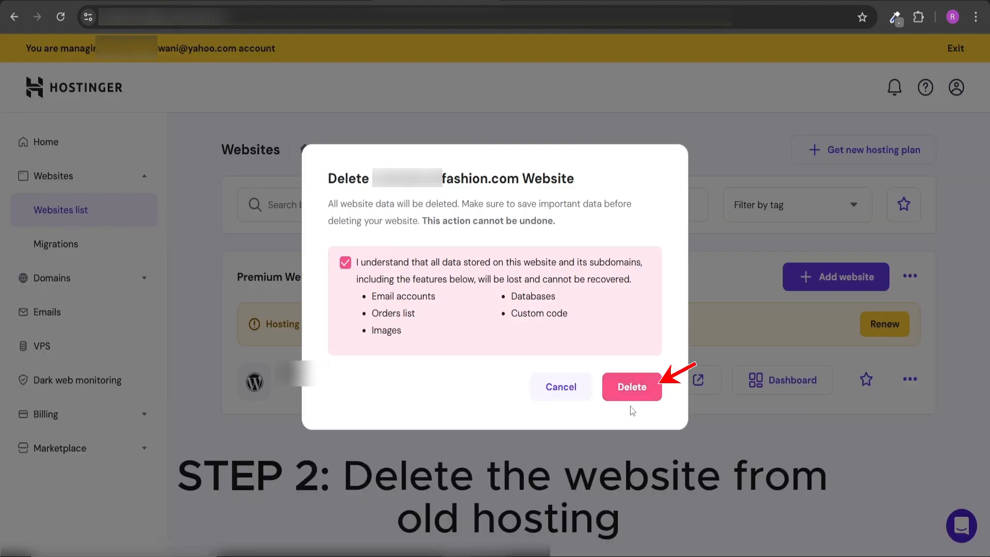
{"action": "left_click", "coordinate": [632, 388]}
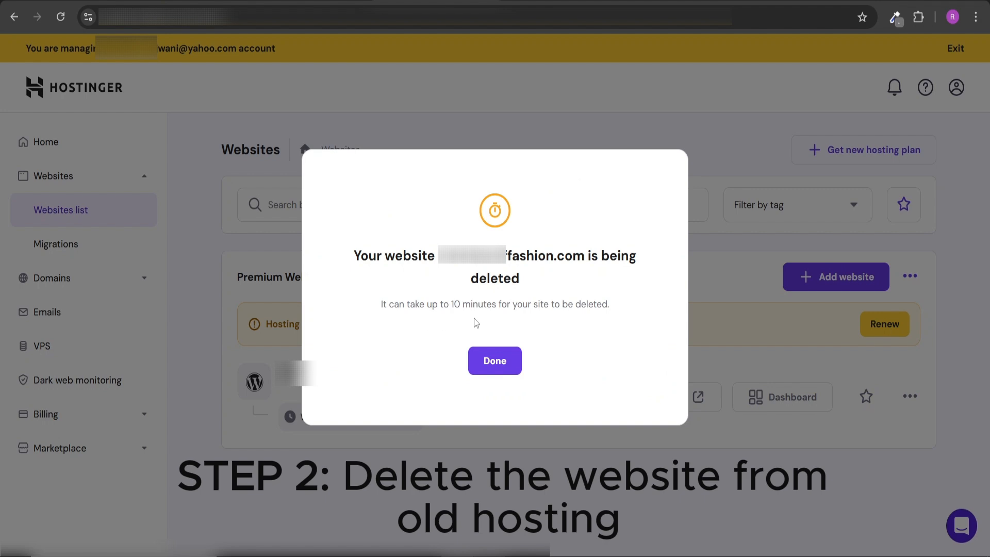
{"action": "left_click", "coordinate": [496, 363]}
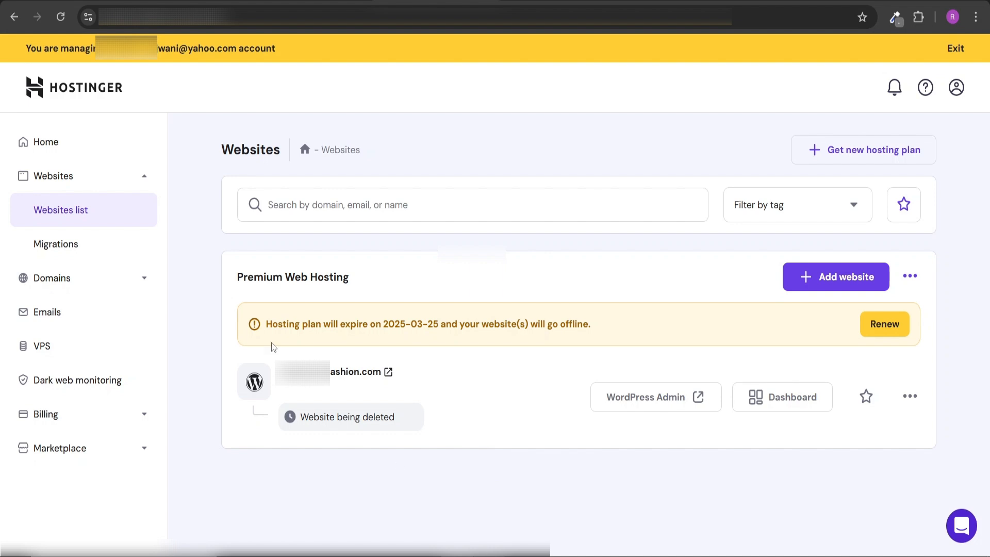
{"action": "left_click", "coordinate": [61, 16]}
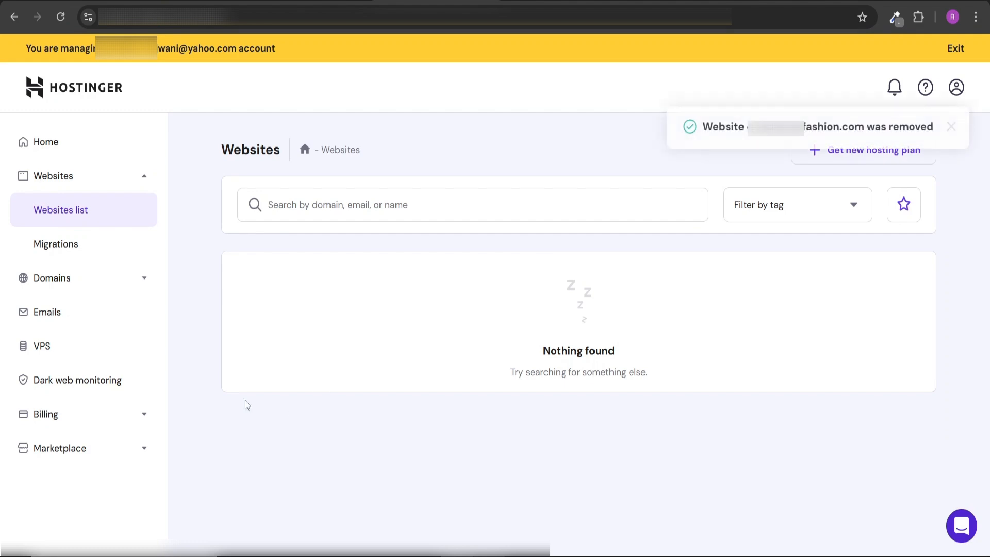
Step: Check the old account's Migrations page and return to its websites list
{"action": "left_click", "coordinate": [100, 182]}
{"action": "left_click", "coordinate": [100, 182]}
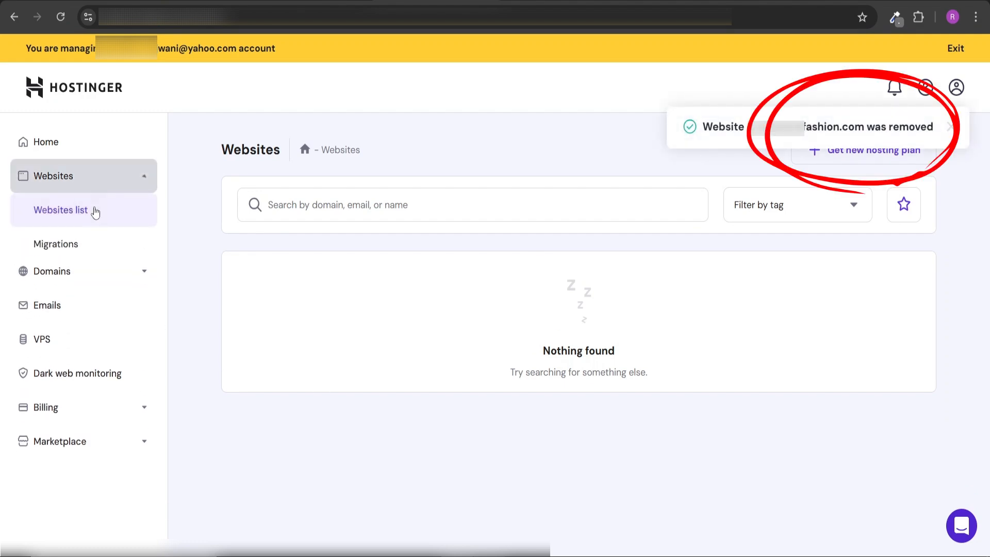
{"action": "left_click", "coordinate": [93, 251]}
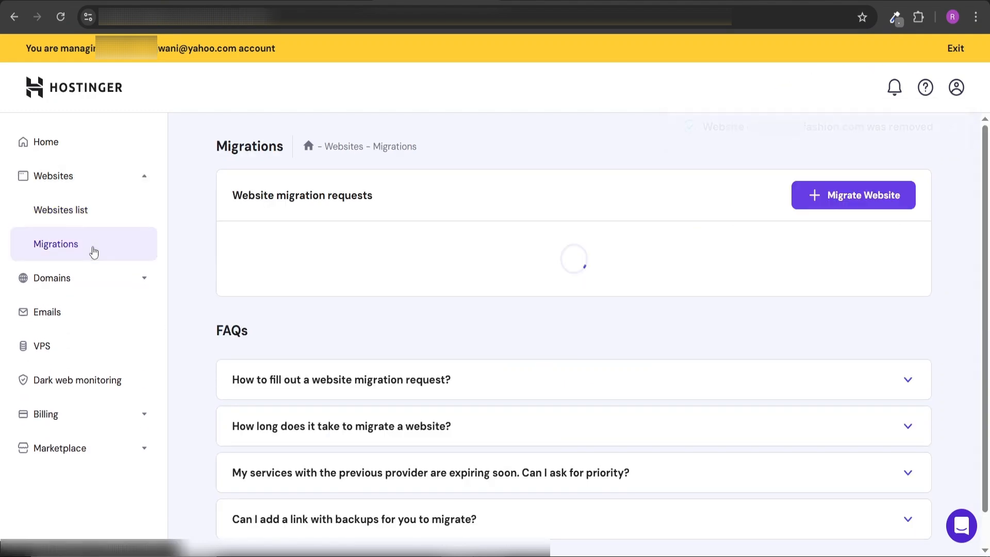
{"action": "left_click", "coordinate": [82, 216]}
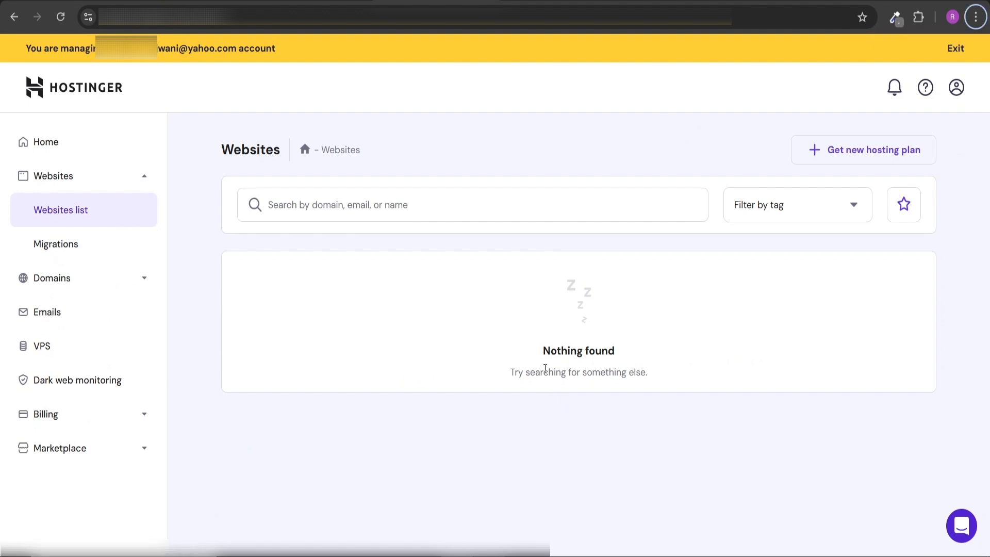
Step: Switch to the new Hostinger account and start adding a WordPress website under its Business Web Hosting plan
{"action": "key", "text": "alt+Tab"}
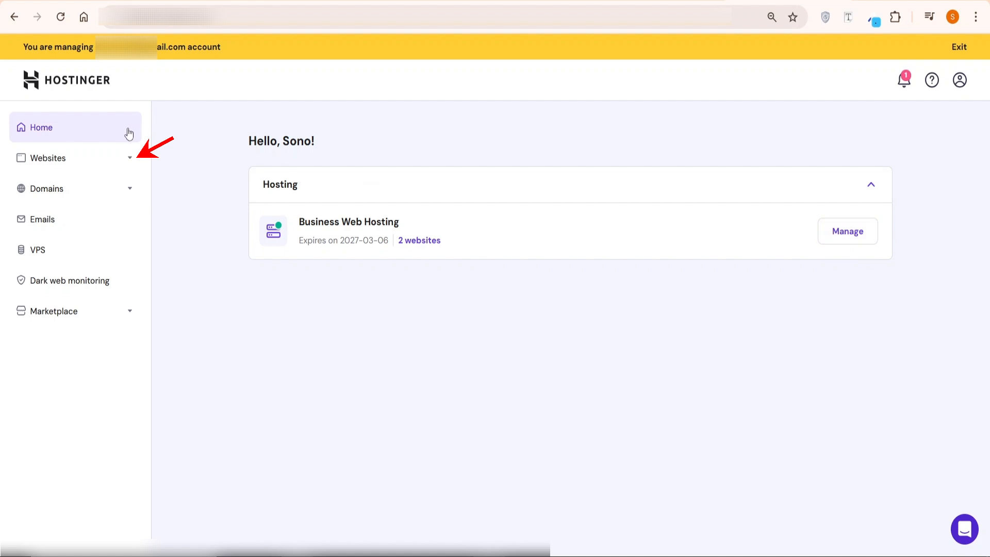
{"action": "left_click", "coordinate": [126, 158]}
{"action": "left_click", "coordinate": [104, 194]}
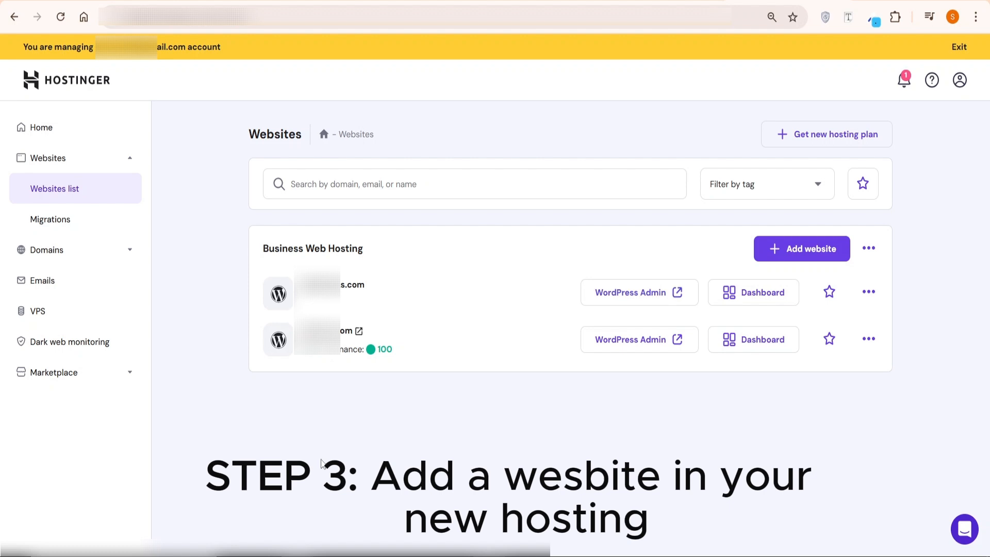
{"action": "left_click", "coordinate": [796, 250]}
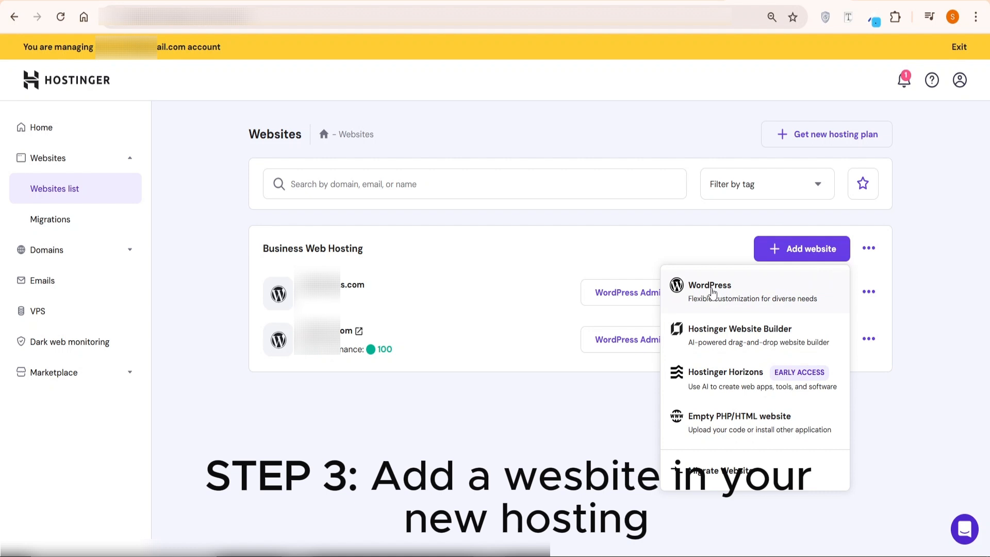
{"action": "left_click", "coordinate": [712, 292]}
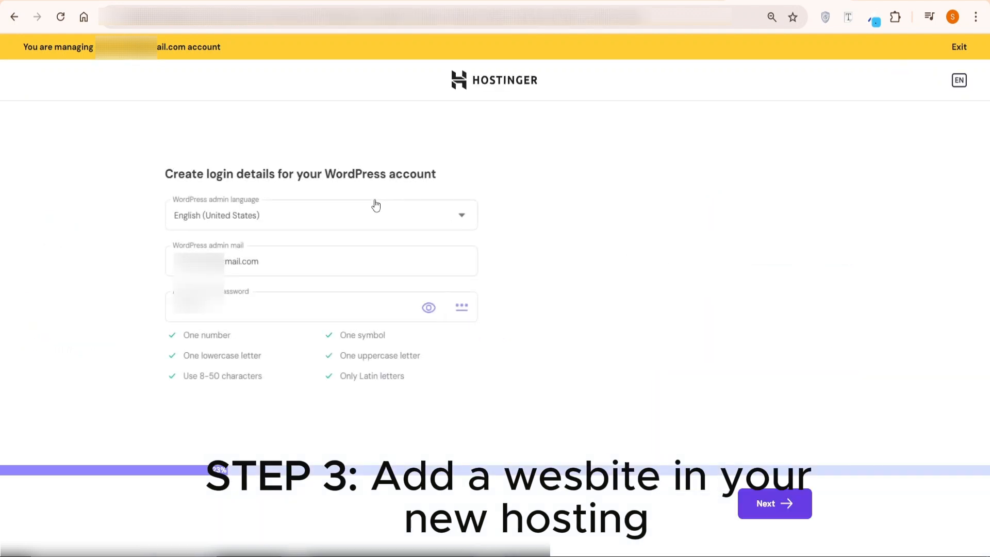
Step: Fill in the WordPress admin e-mail and administrator password, and continue to the website building options
{"action": "left_click_drag", "start_coordinate": [281, 263], "coordinate": [170, 274]}
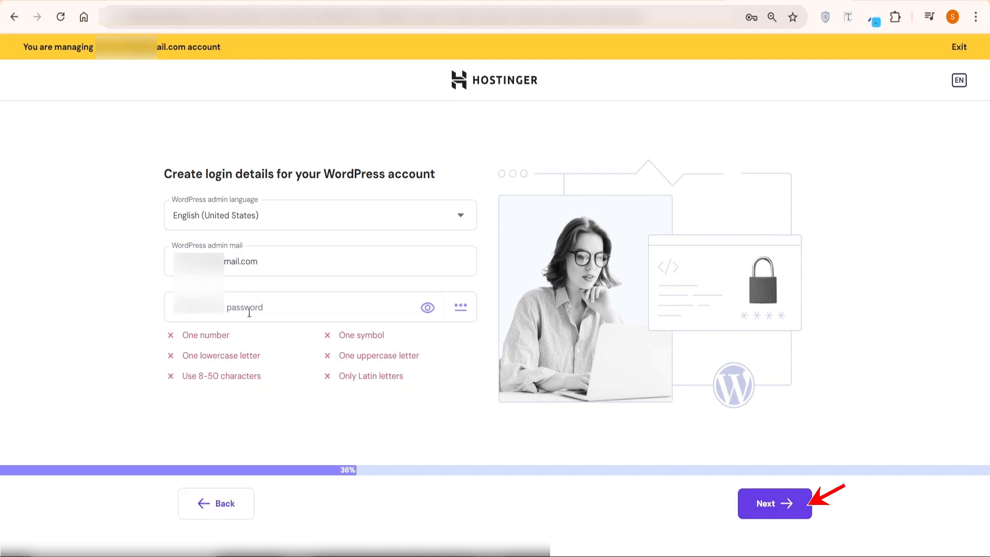
{"action": "left_click", "coordinate": [249, 313]}
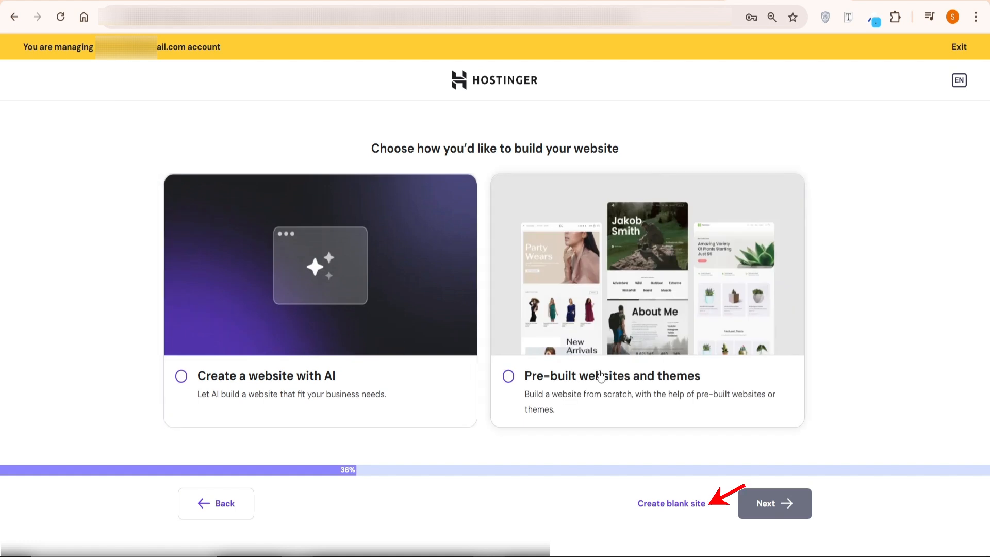
Step: Set up a blank site on the existing fashion domain and copy the TXT value for verifying the domain's ownership
{"action": "left_click", "coordinate": [689, 510]}
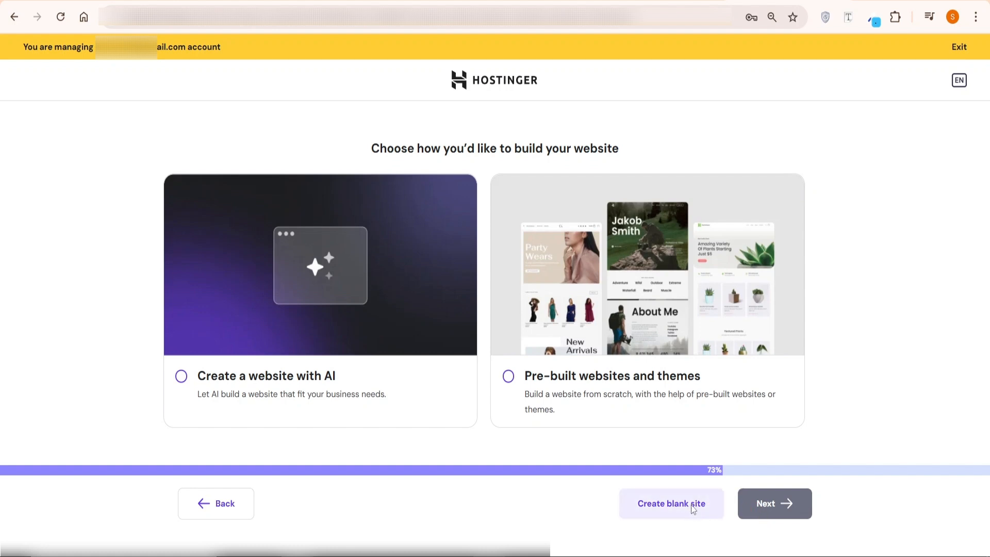
{"action": "left_click", "coordinate": [693, 508]}
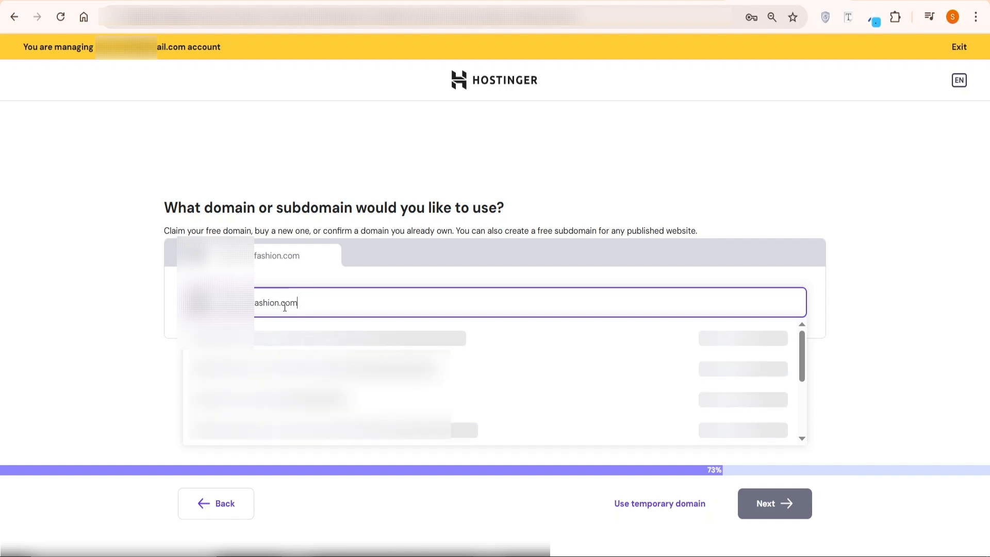
{"action": "left_click", "coordinate": [256, 340]}
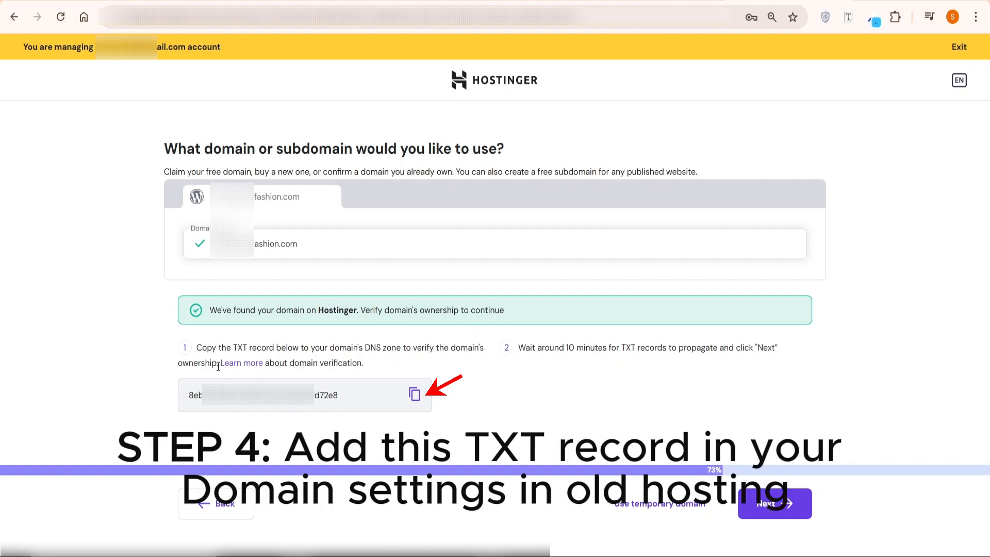
{"action": "left_click", "coordinate": [414, 399]}
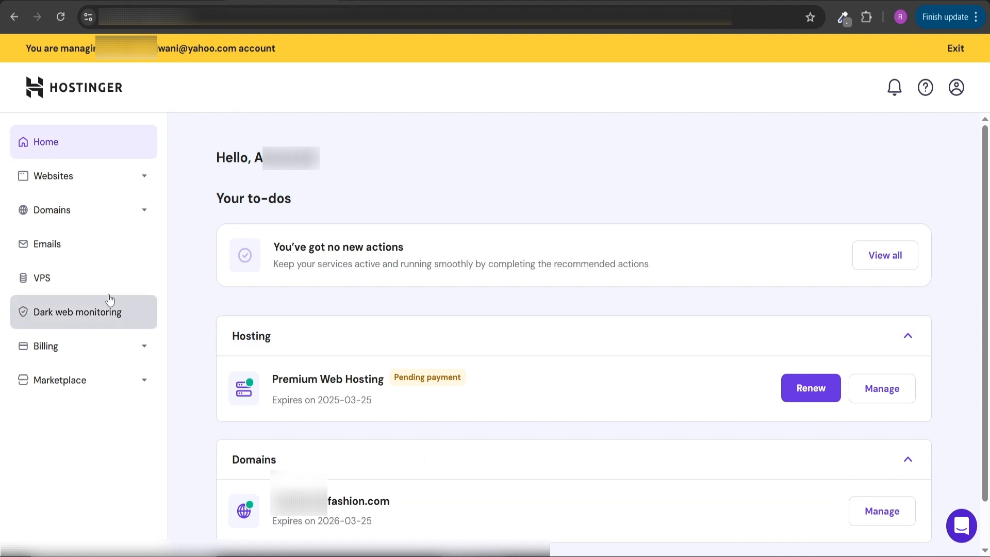
Step: In the old Hostinger account, open the DNS records of the fashion domain from the domain portfolio
{"action": "left_click", "coordinate": [138, 214]}
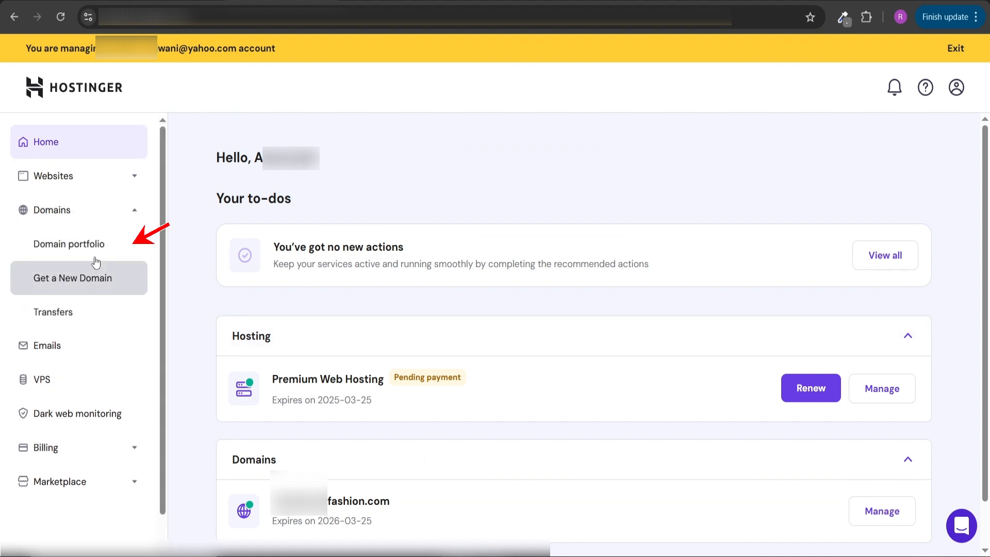
{"action": "left_click", "coordinate": [64, 244]}
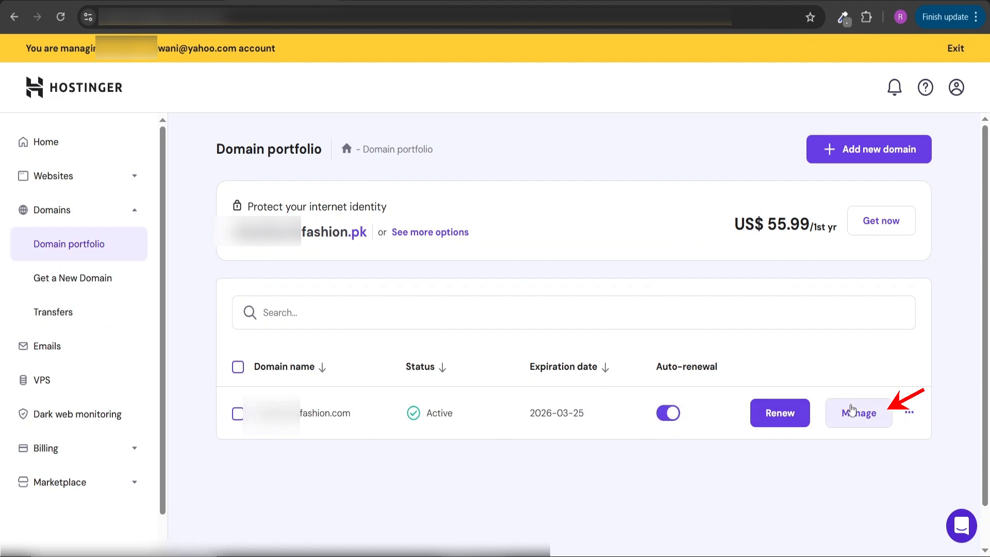
{"action": "left_click", "coordinate": [860, 424]}
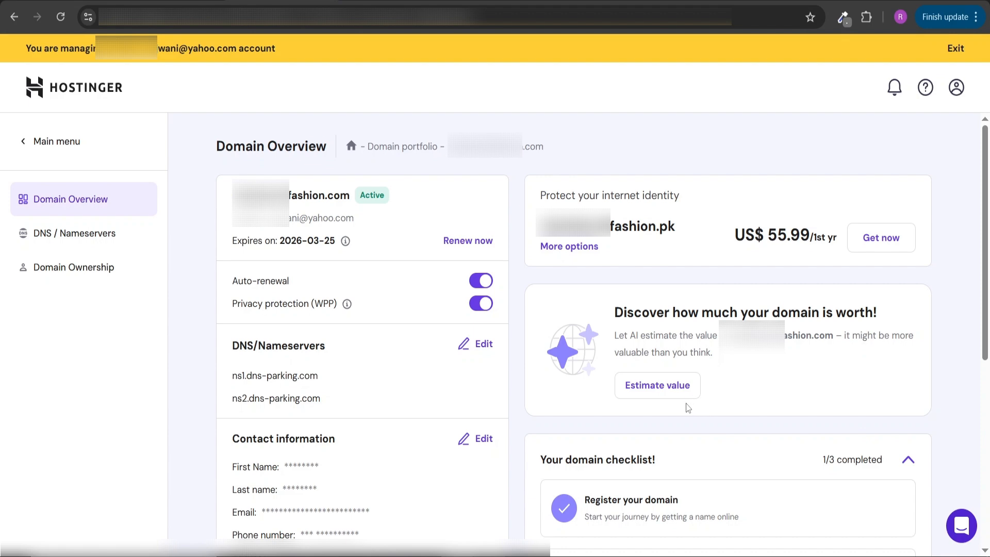
{"action": "left_click", "coordinate": [98, 248]}
{"action": "scroll", "coordinate": [336, 392], "scroll_direction": "down", "scroll_amount": 3}
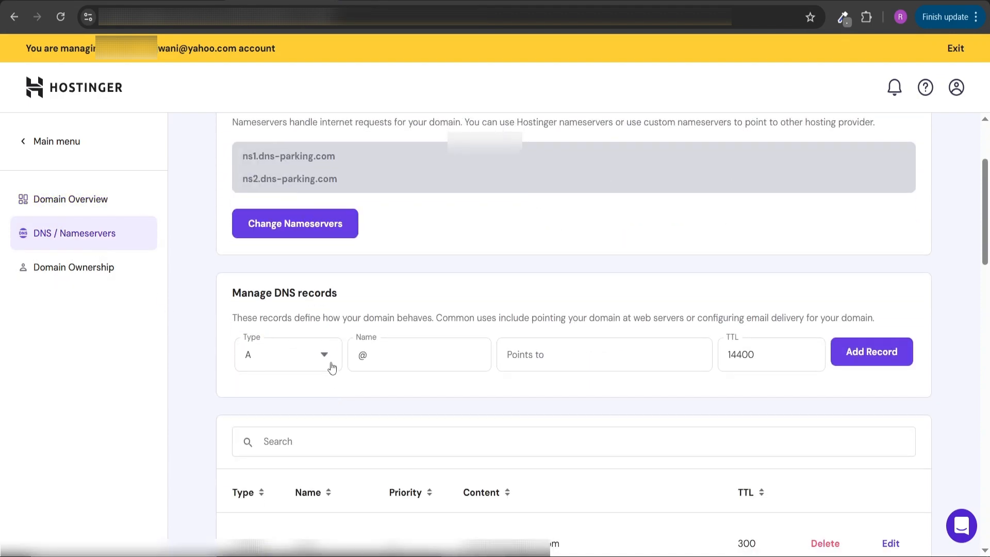
{"action": "scroll", "coordinate": [312, 343], "scroll_direction": "up", "scroll_amount": 5}
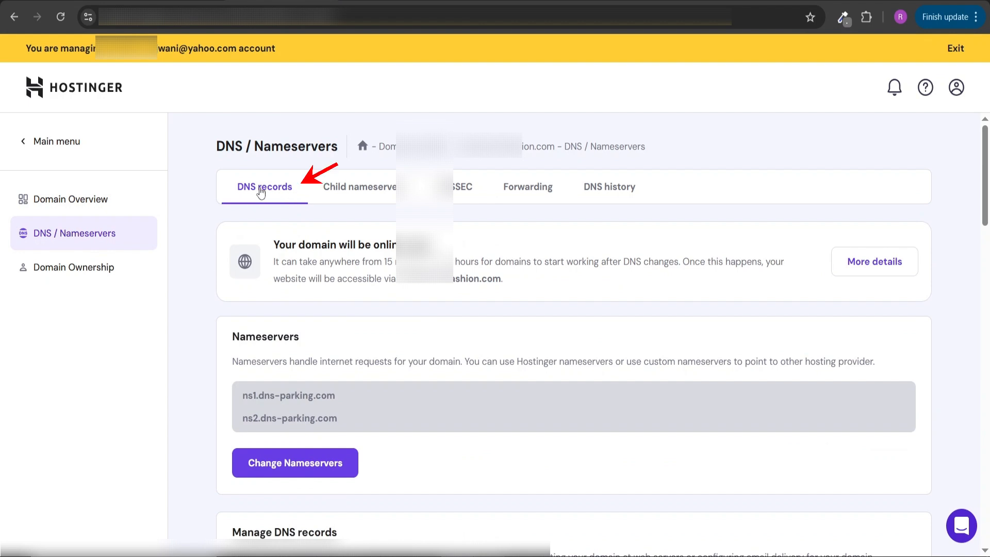
Step: Add a TXT record named @ with the copied domain verification code as its TXT value and a TTL of 14400
{"action": "scroll", "coordinate": [293, 282], "scroll_direction": "down", "scroll_amount": 2}
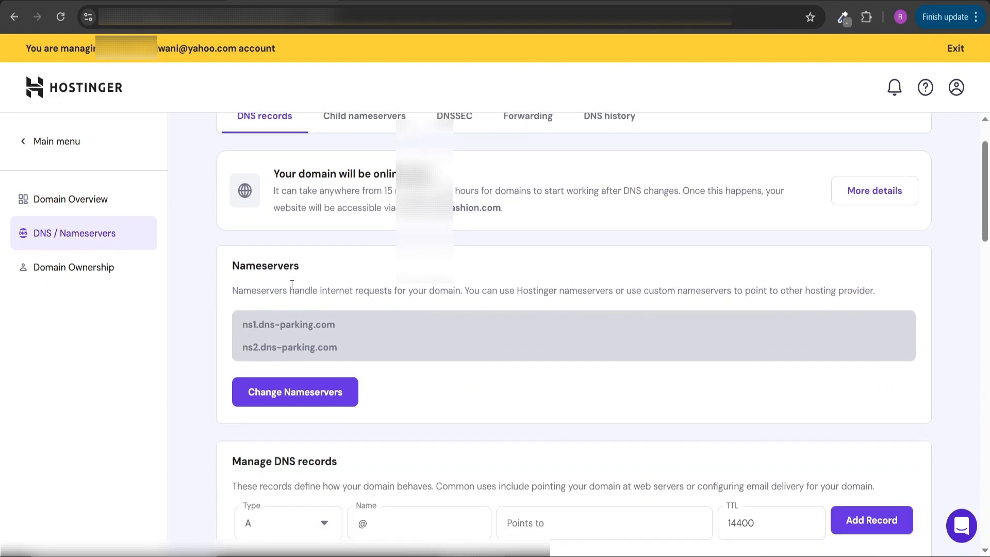
{"action": "scroll", "coordinate": [292, 285], "scroll_direction": "down", "scroll_amount": 1}
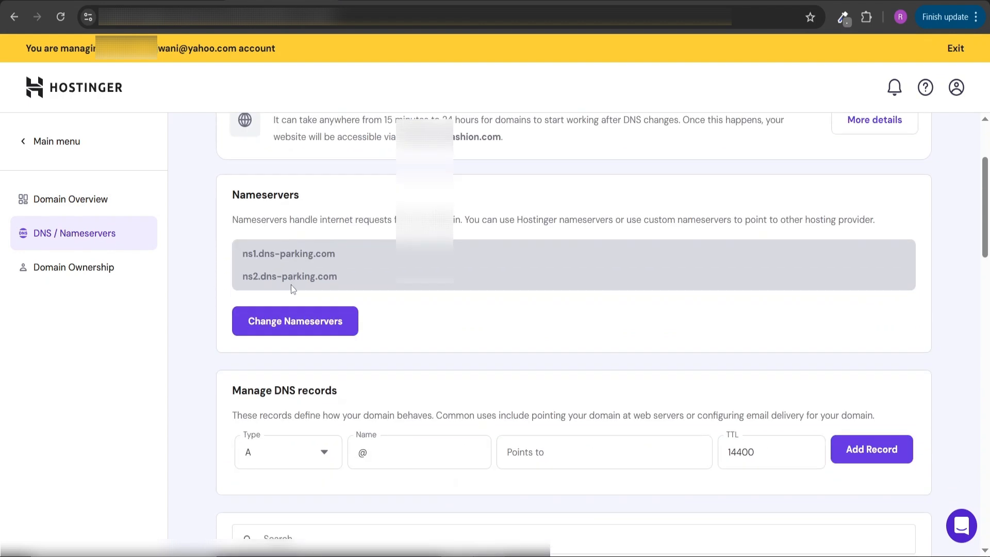
{"action": "scroll", "coordinate": [290, 285], "scroll_direction": "down", "scroll_amount": 1}
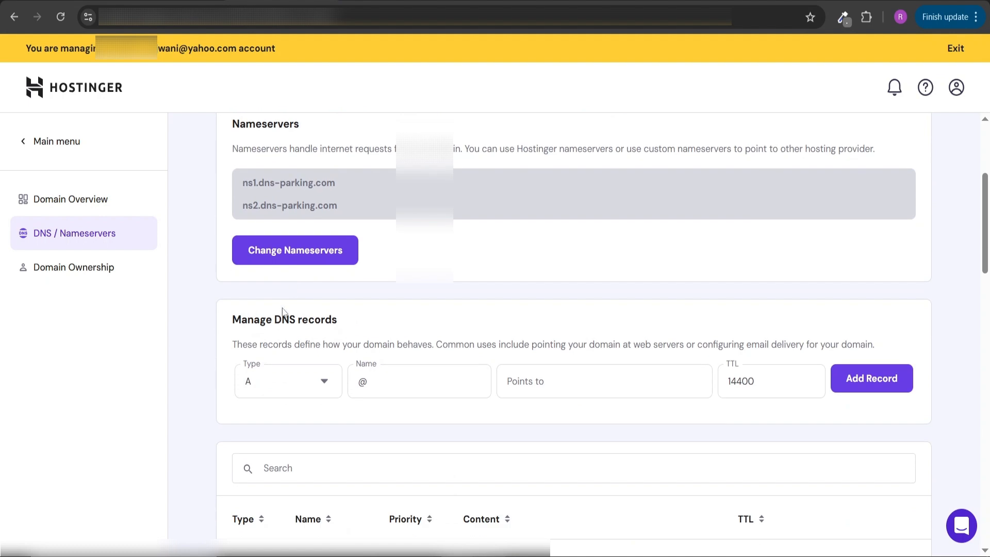
{"action": "scroll", "coordinate": [289, 379], "scroll_direction": "down", "scroll_amount": 1}
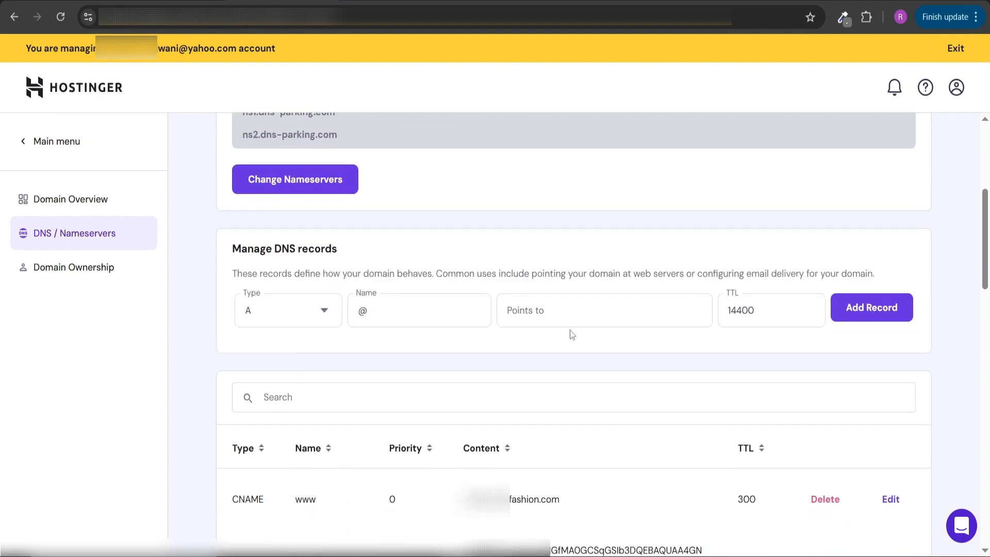
{"action": "left_click", "coordinate": [307, 305]}
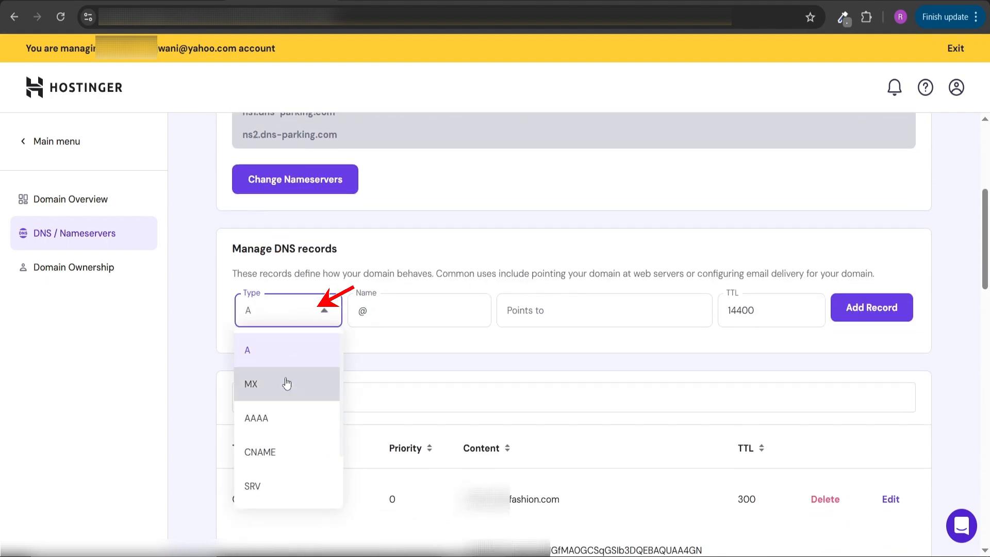
{"action": "scroll", "coordinate": [271, 470], "scroll_direction": "down", "scroll_amount": 1}
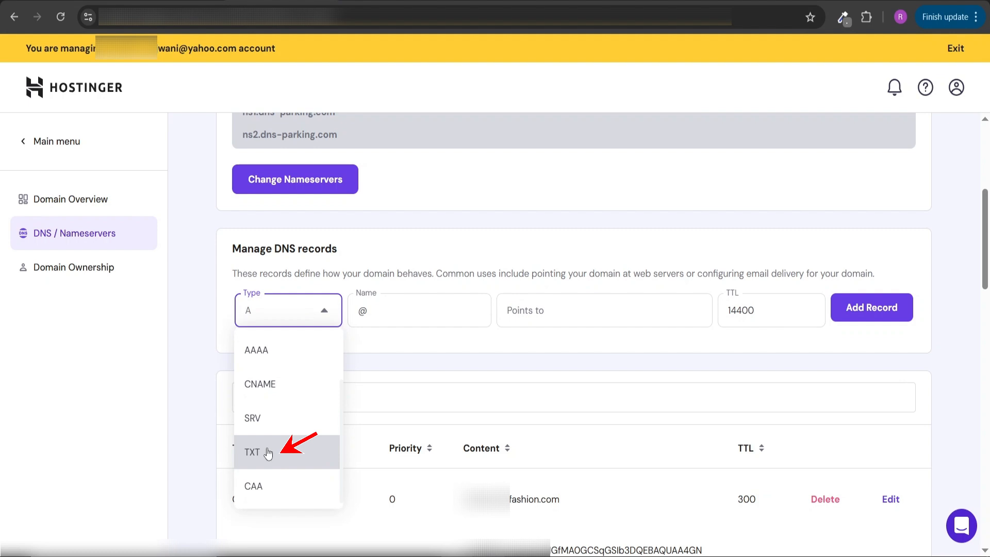
{"action": "left_click", "coordinate": [266, 452]}
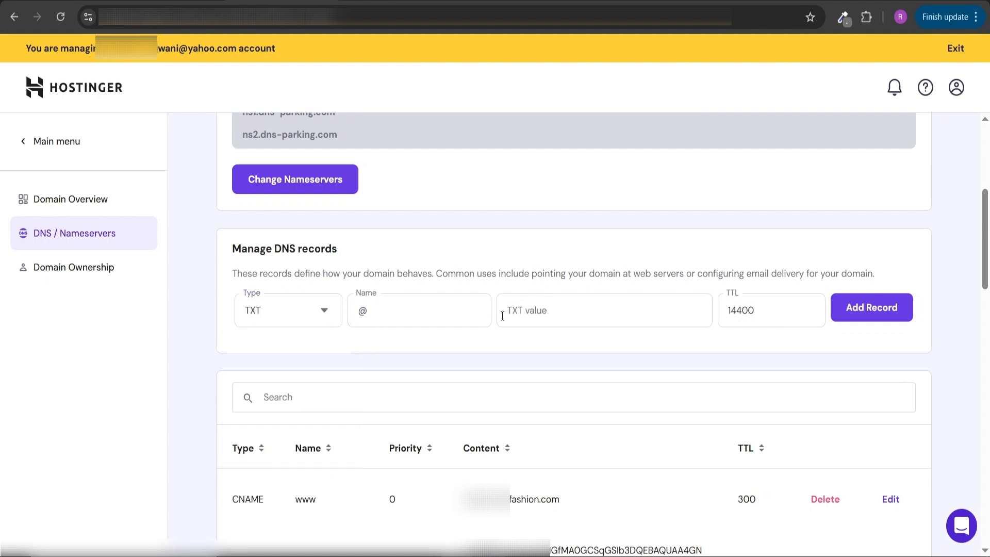
{"action": "left_click", "coordinate": [534, 312]}
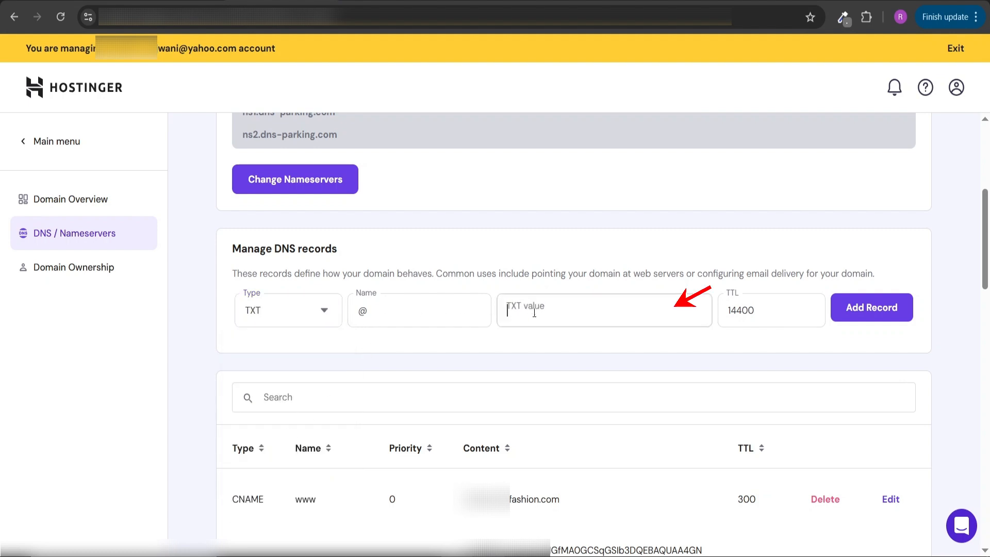
{"action": "key", "text": "ctrl+v"}
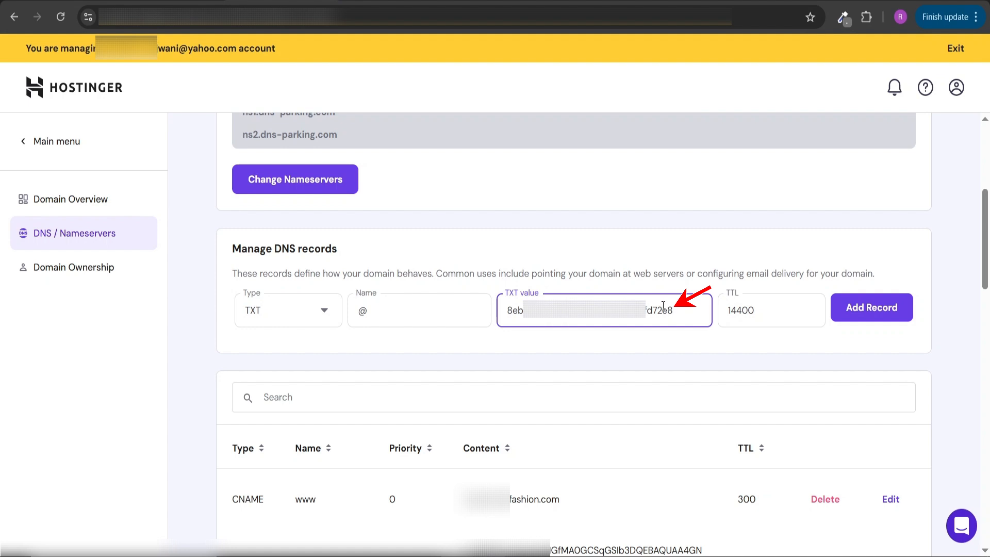
{"action": "left_click", "coordinate": [845, 311]}
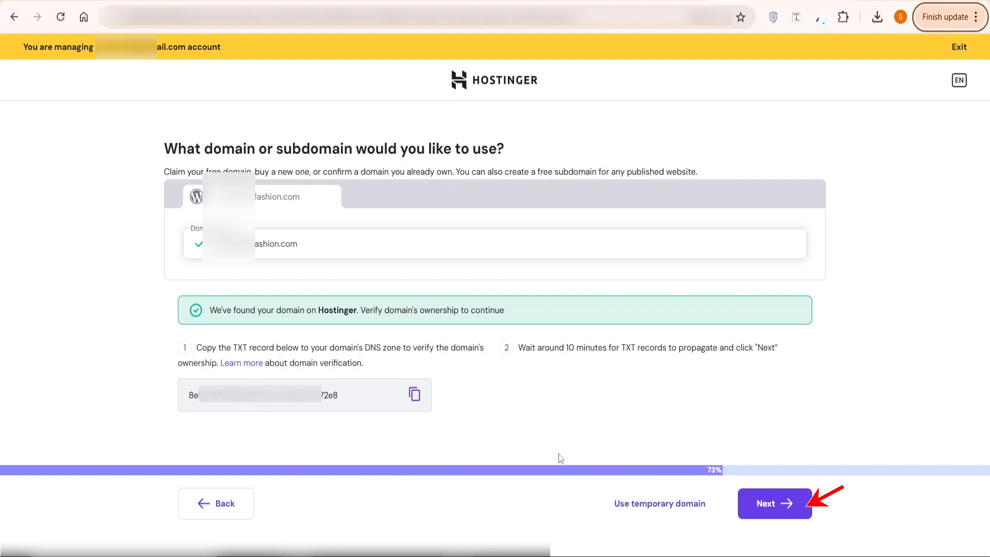
Step: In the new Hostinger account, continue past the domain ownership verification, then visit the new WordPress site and return to its admin onboarding page
{"action": "left_click", "coordinate": [781, 513]}
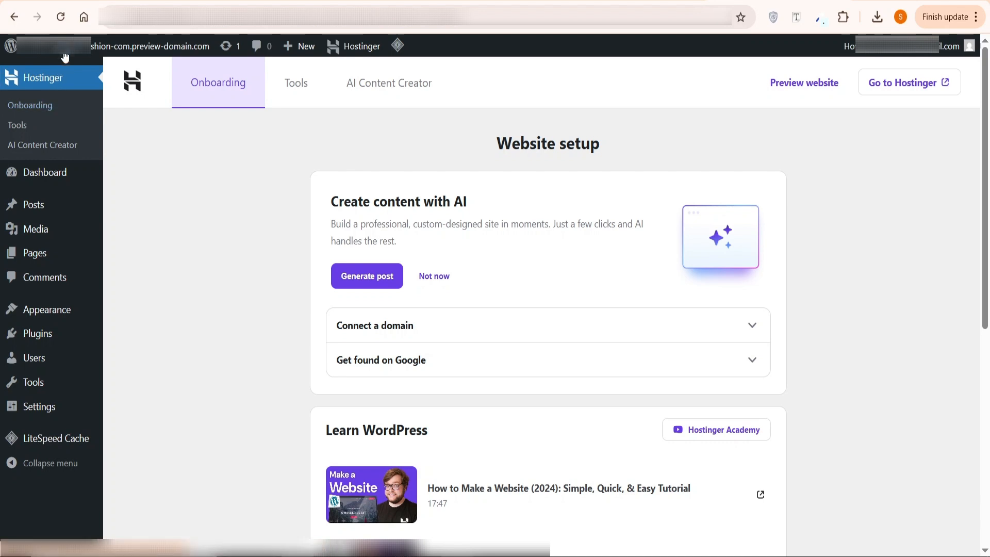
{"action": "mouse_move", "coordinate": [65, 56]}
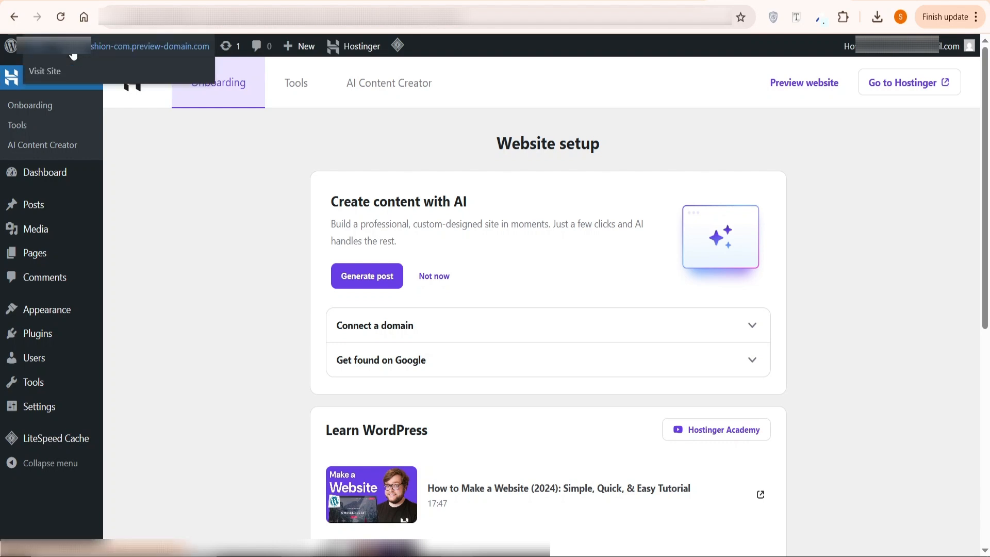
{"action": "left_click", "coordinate": [50, 72]}
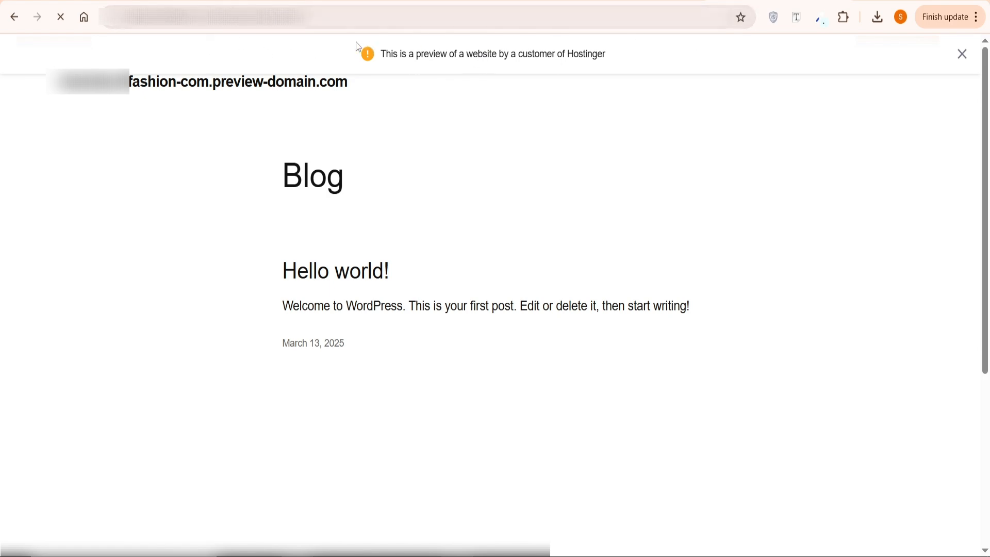
{"action": "left_click", "coordinate": [21, 20]}
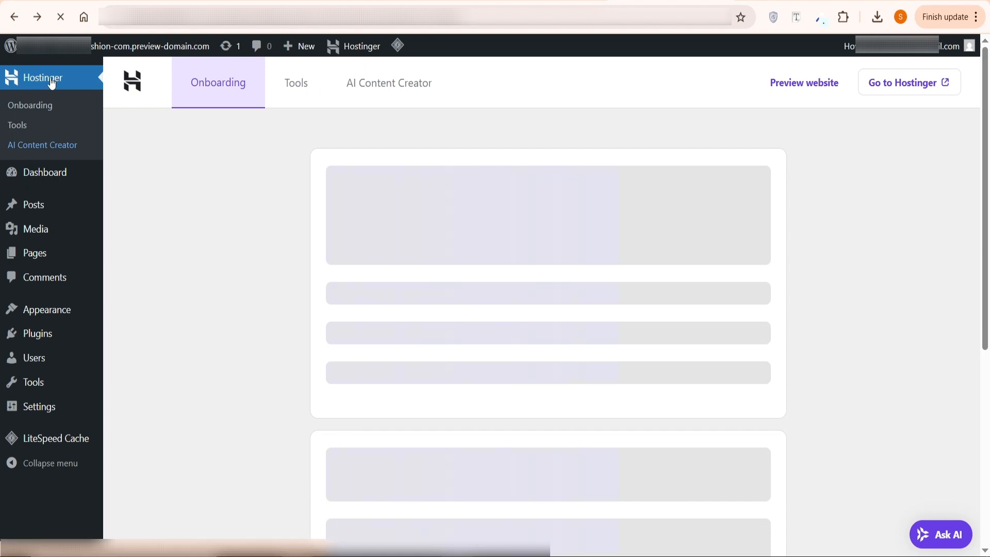
{"action": "left_click", "coordinate": [51, 81]}
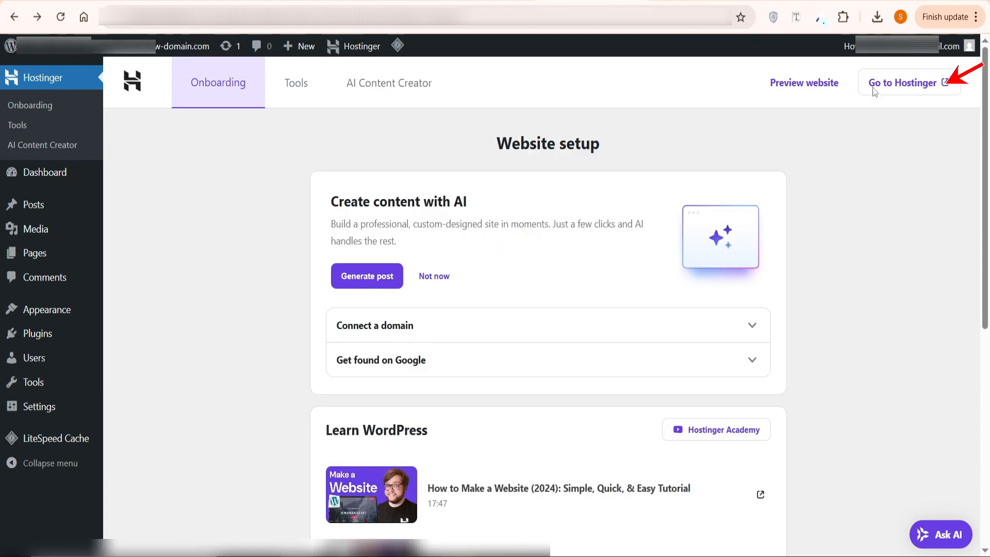
Step: Return to Hostinger's websites list and open the WordPress admin of the fashion domain under Business Web Hosting
{"action": "left_click", "coordinate": [904, 91]}
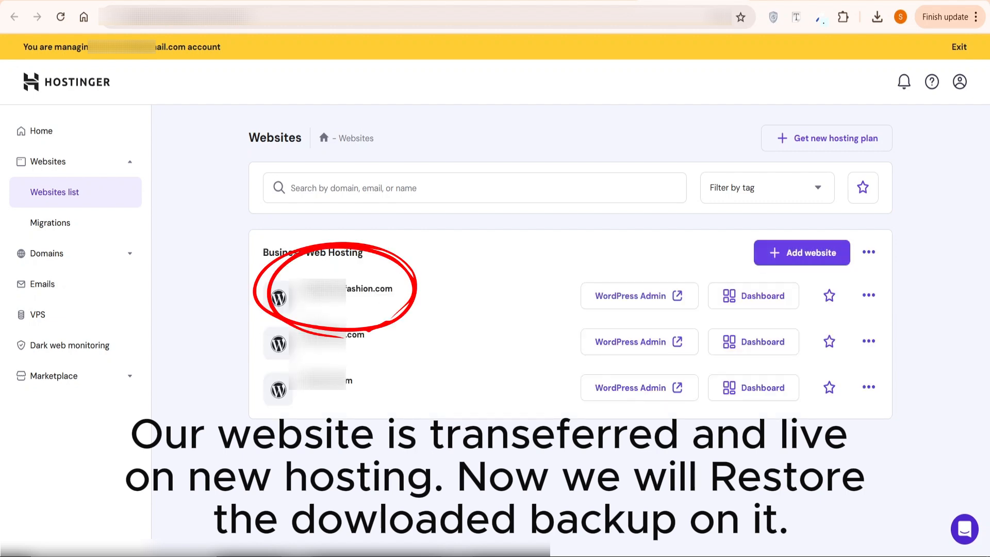
{"action": "left_click_drag", "start_coordinate": [293, 289], "coordinate": [395, 293]}
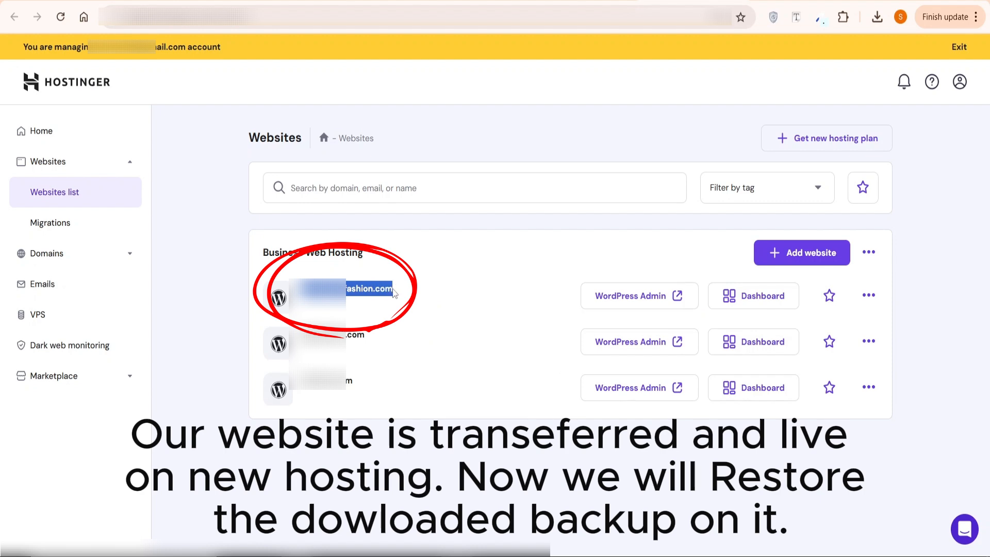
{"action": "left_click", "coordinate": [600, 295]}
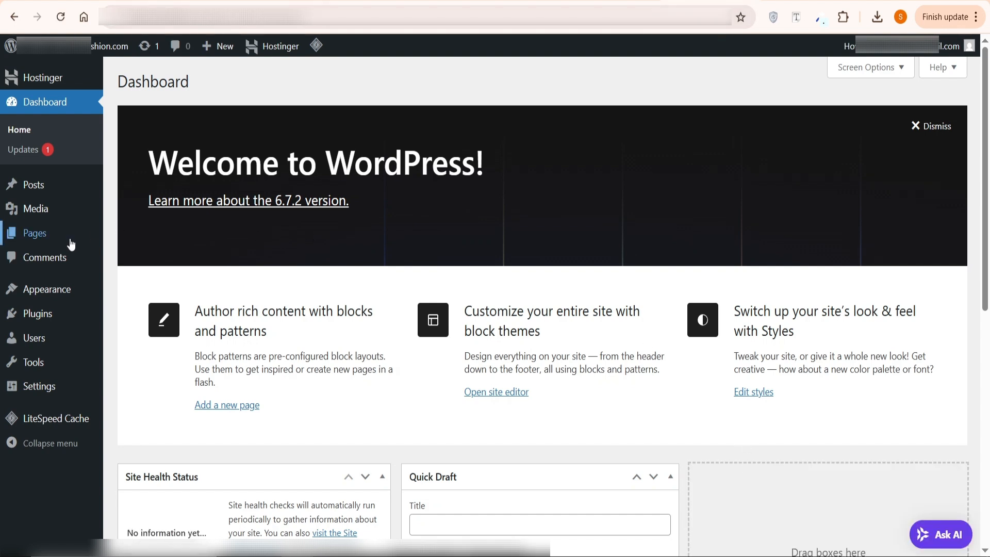
Step: Upload the all-in-one-wp-migration-6.7 ZIP archive from the wordpress plugins folder as a new plugin, then install and activate it
{"action": "mouse_move", "coordinate": [41, 314]}
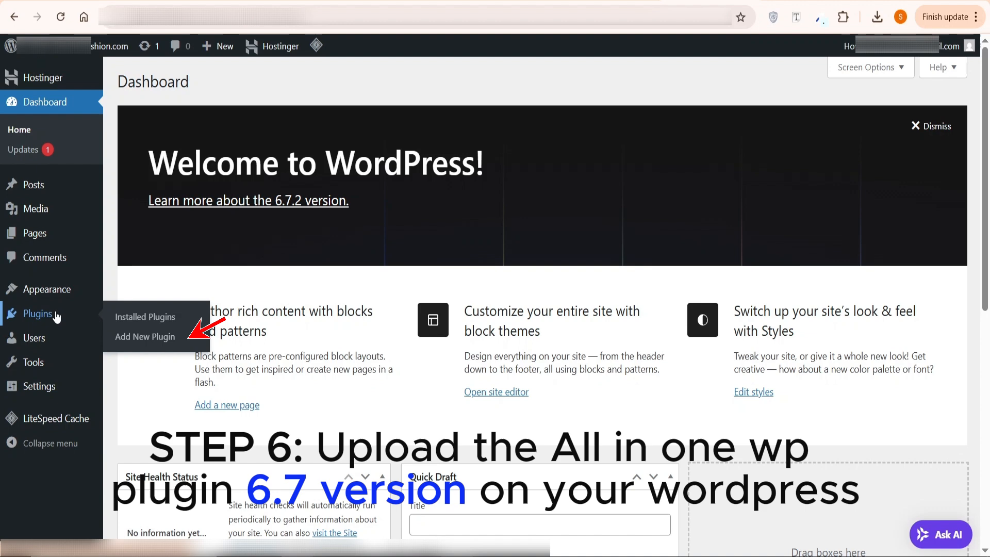
{"action": "left_click", "coordinate": [119, 338]}
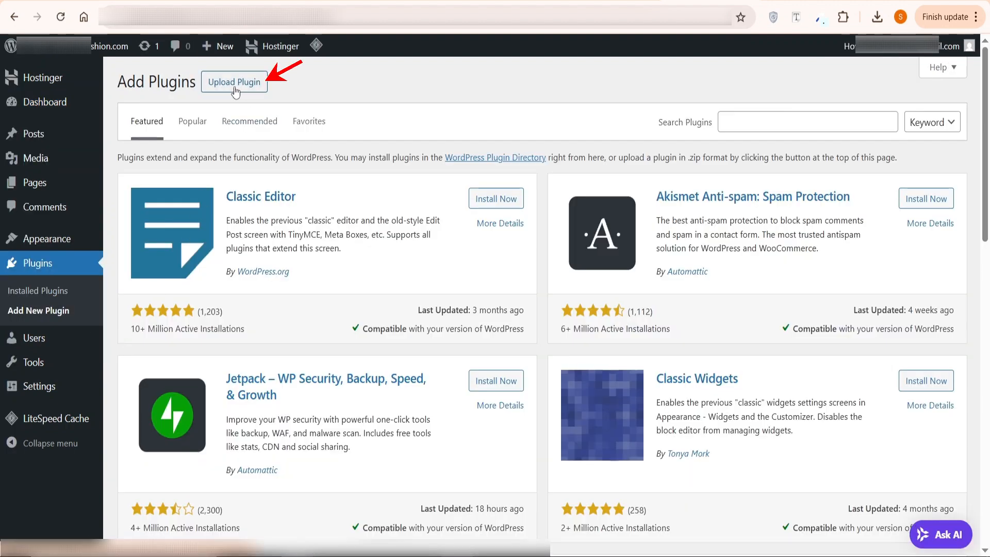
{"action": "left_click", "coordinate": [235, 90]}
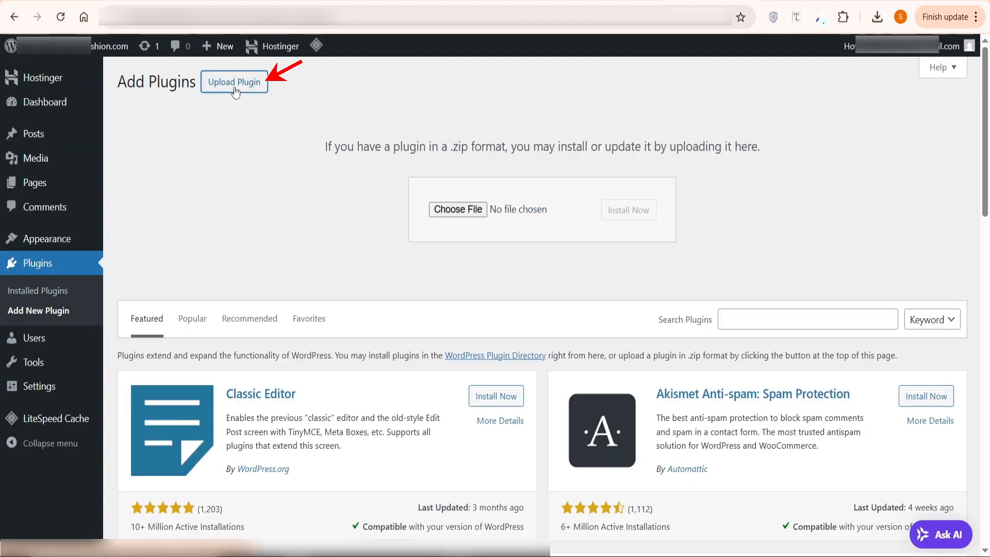
{"action": "left_click", "coordinate": [459, 212]}
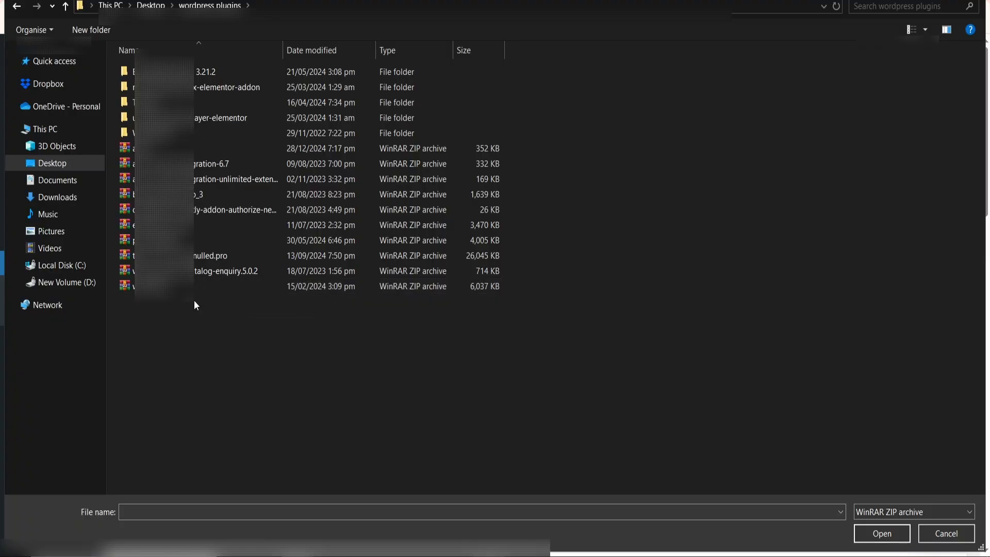
{"action": "left_click", "coordinate": [232, 164]}
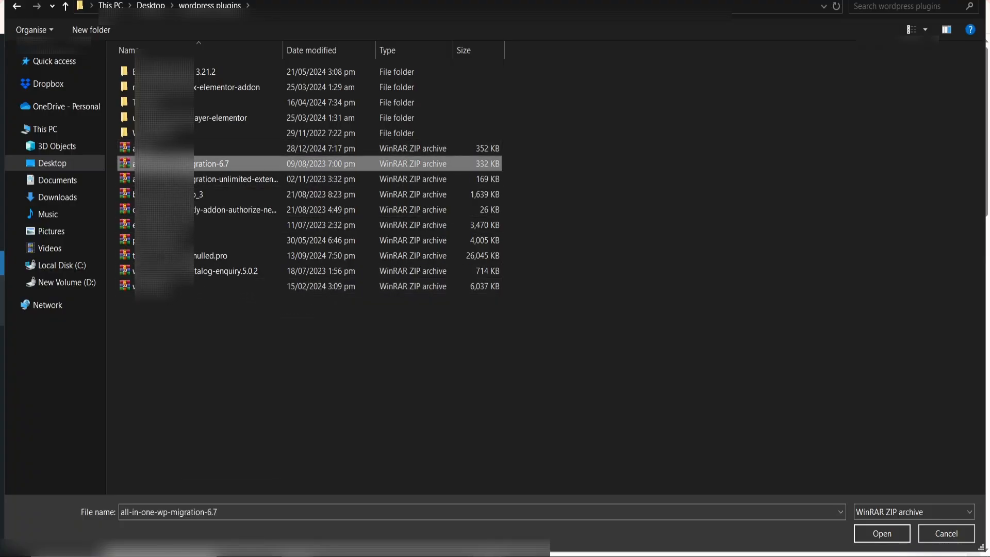
{"action": "left_click", "coordinate": [882, 534]}
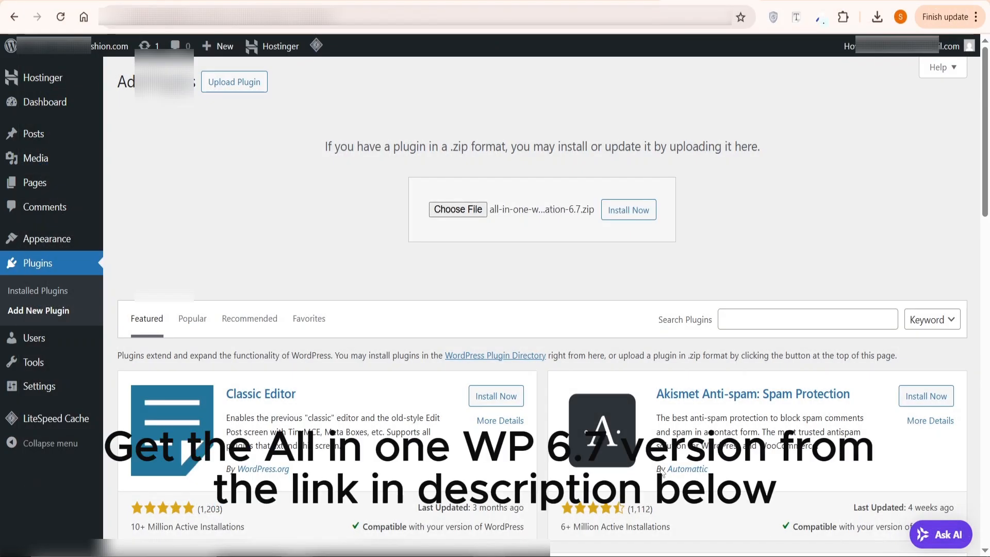
{"action": "left_click", "coordinate": [628, 214]}
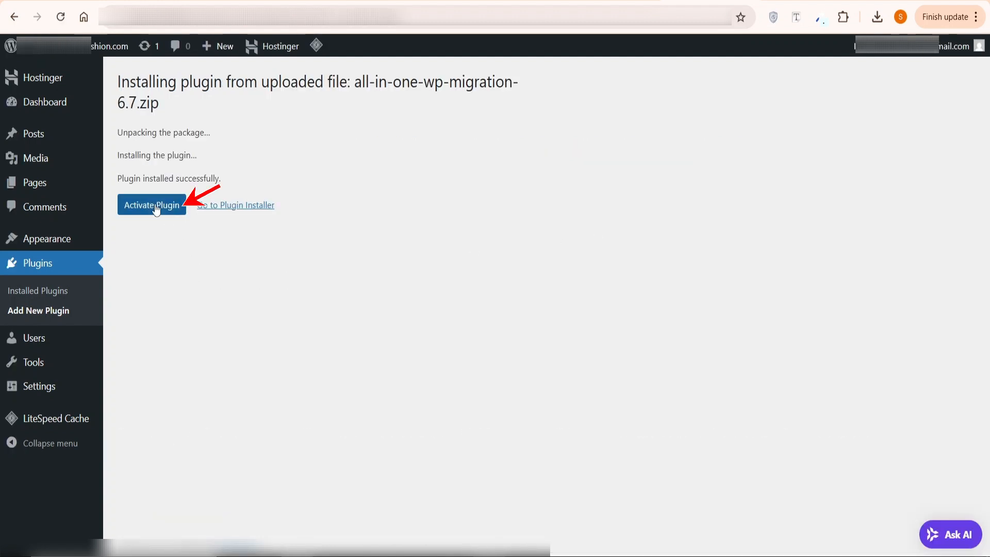
{"action": "left_click", "coordinate": [155, 206]}
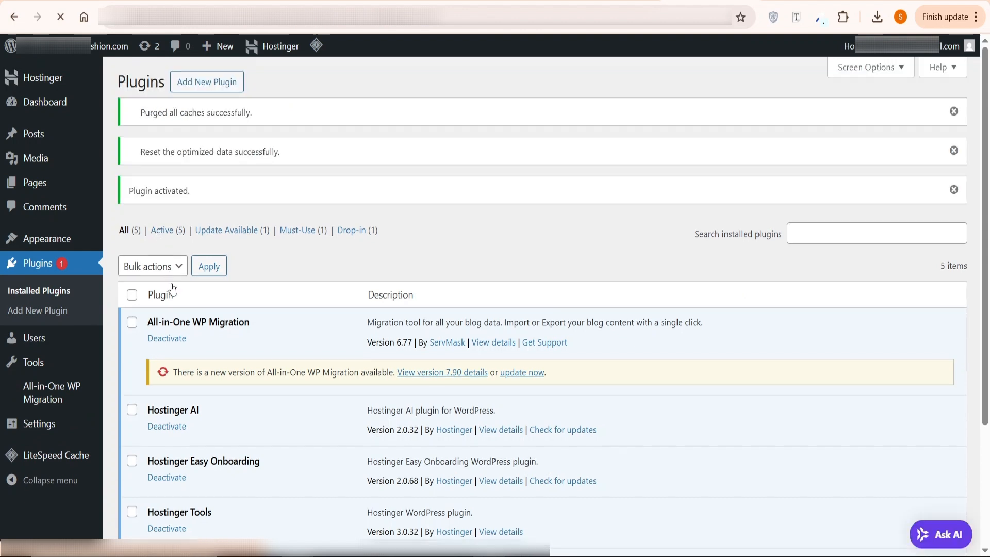
Step: Import the downloaded site backup with All-in-One WP Migration, accept overwriting the existing website, and dismiss the completion dialog
{"action": "mouse_move", "coordinate": [56, 407]}
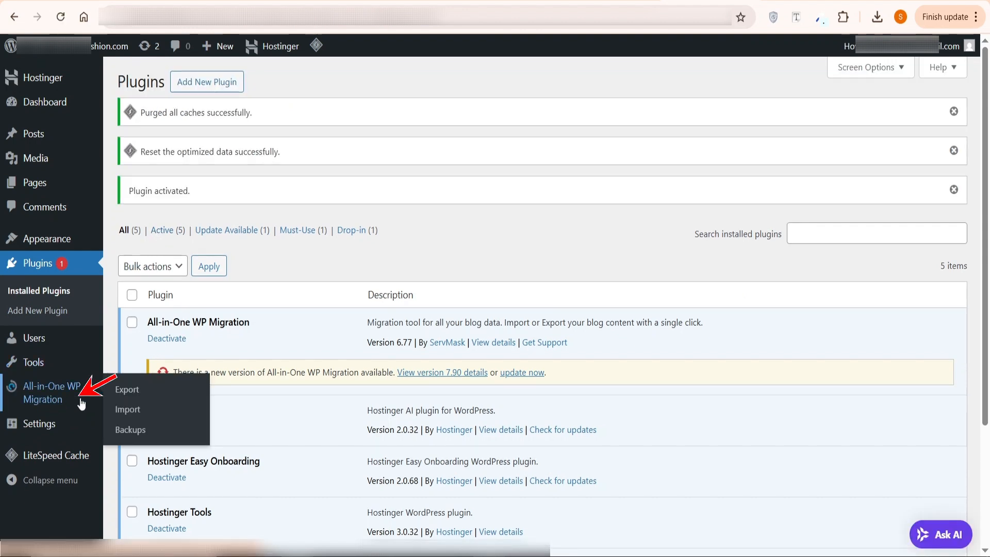
{"action": "left_click", "coordinate": [123, 413]}
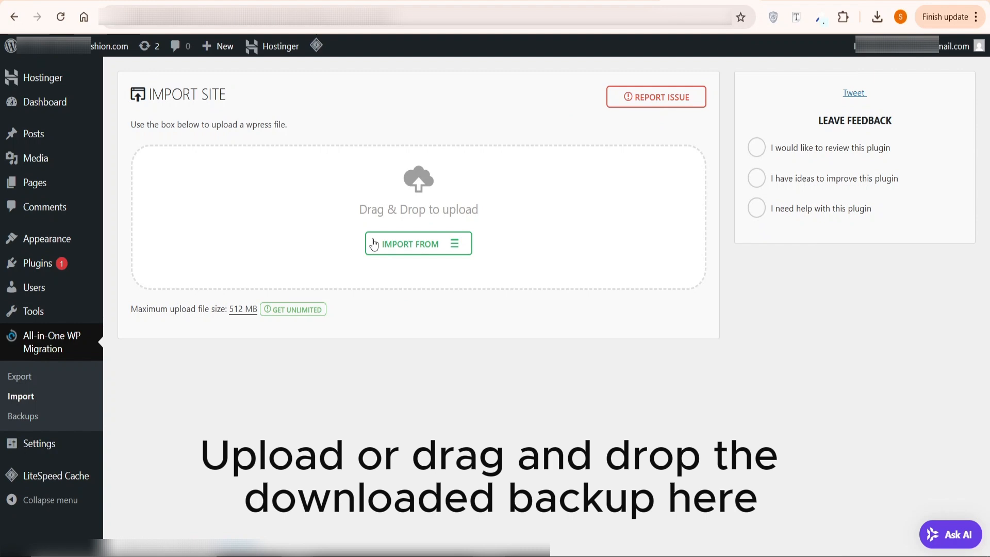
{"action": "left_click_drag", "start_coordinate": [354, 256], "coordinate": [454, 248]}
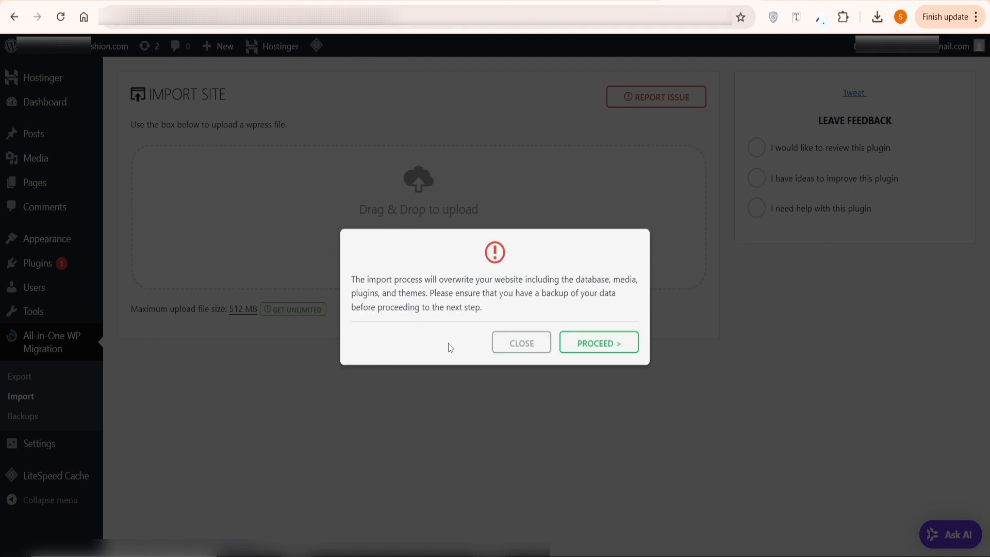
{"action": "left_click", "coordinate": [595, 342]}
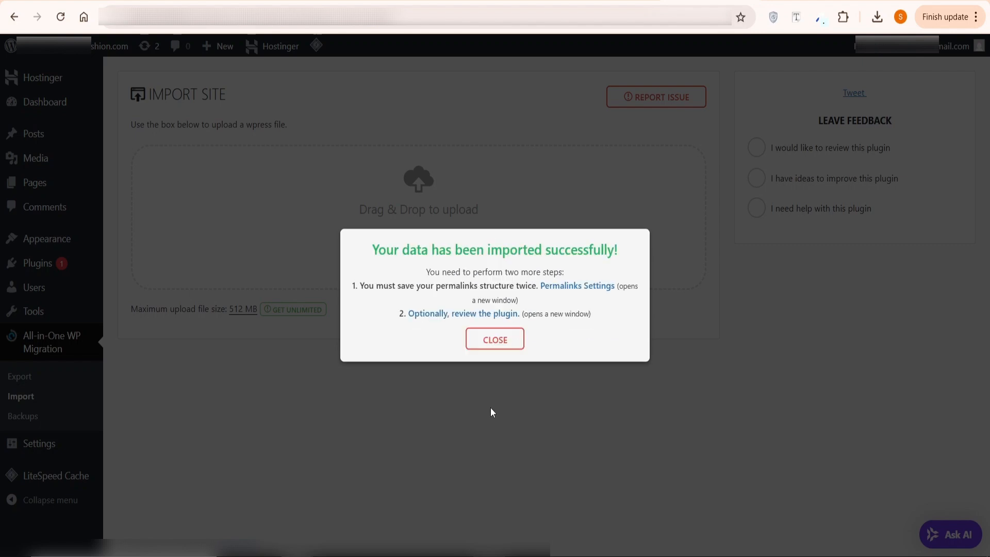
{"action": "left_click", "coordinate": [496, 342]}
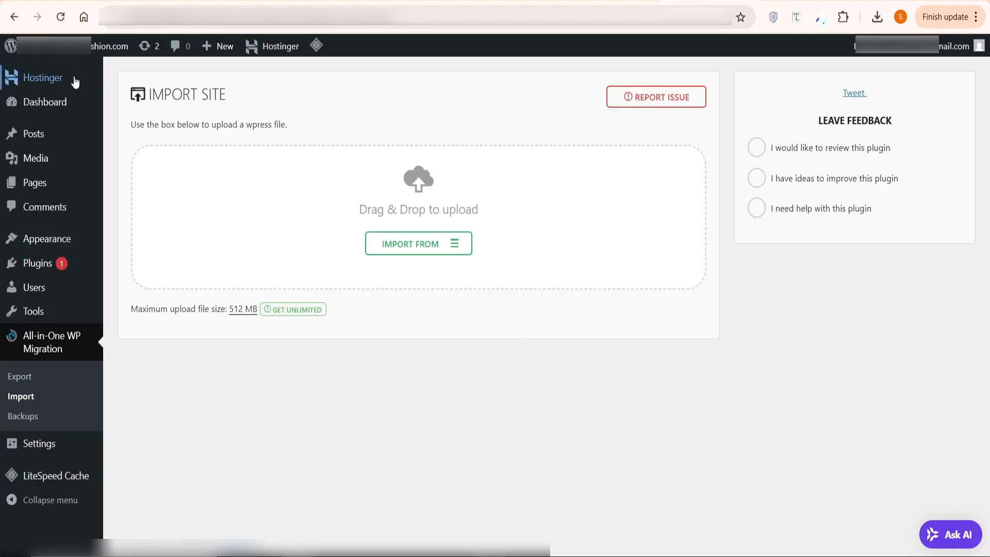
Step: Visit the live front end of the restored WordPress site from the admin area
{"action": "mouse_move", "coordinate": [40, 99]}
{"action": "mouse_move", "coordinate": [57, 46]}
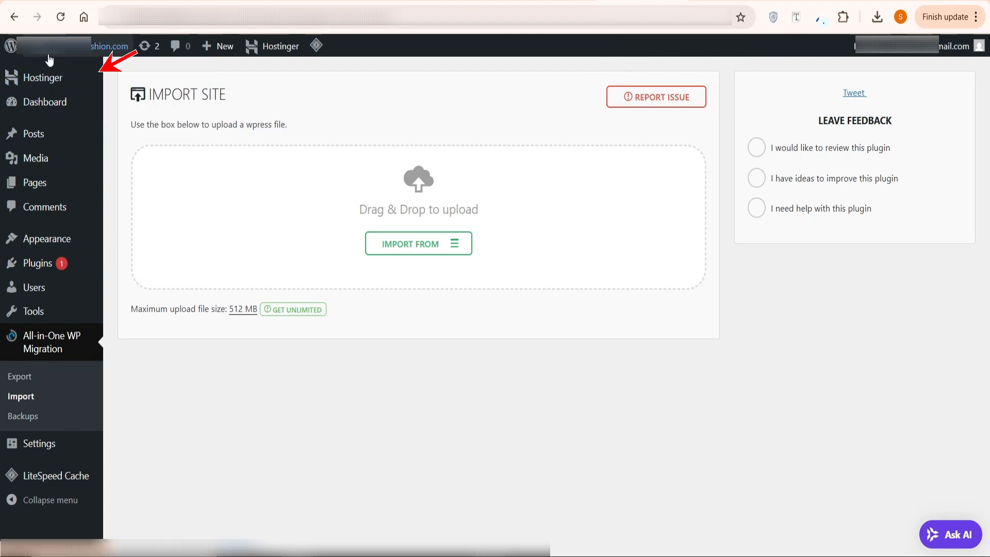
{"action": "left_click", "coordinate": [55, 72]}
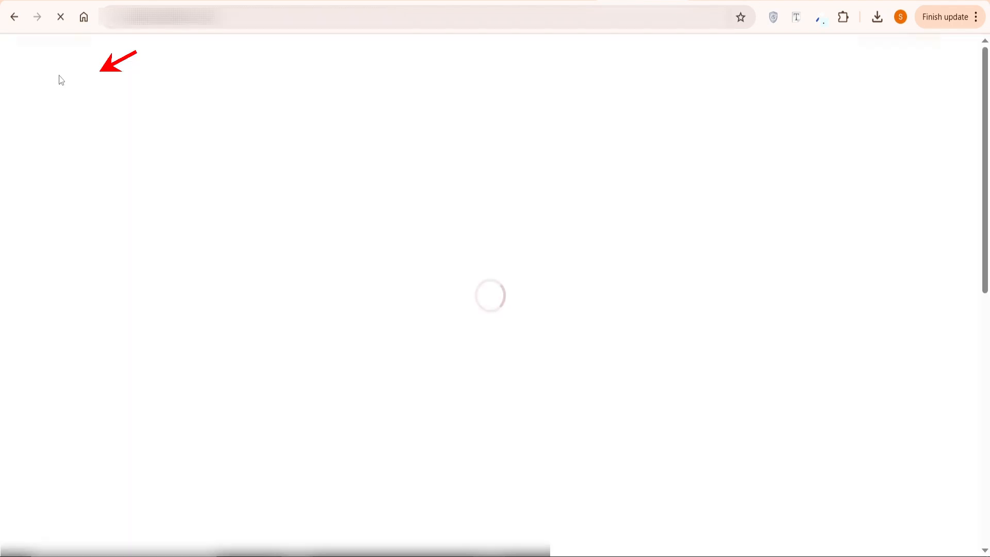